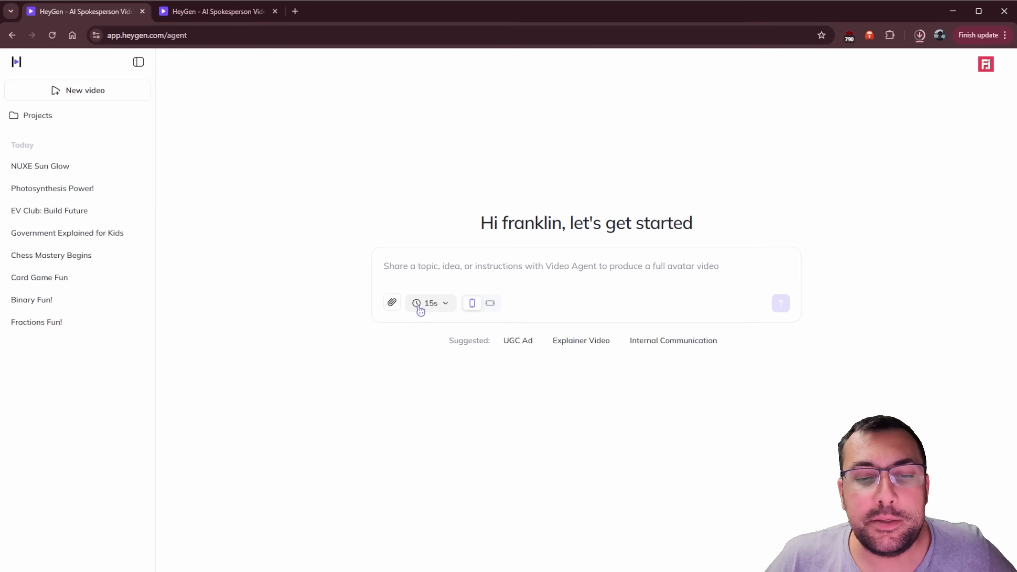
# Set the video duration to 30 seconds and the orientation to portrait.
pyautogui.click(427, 307)
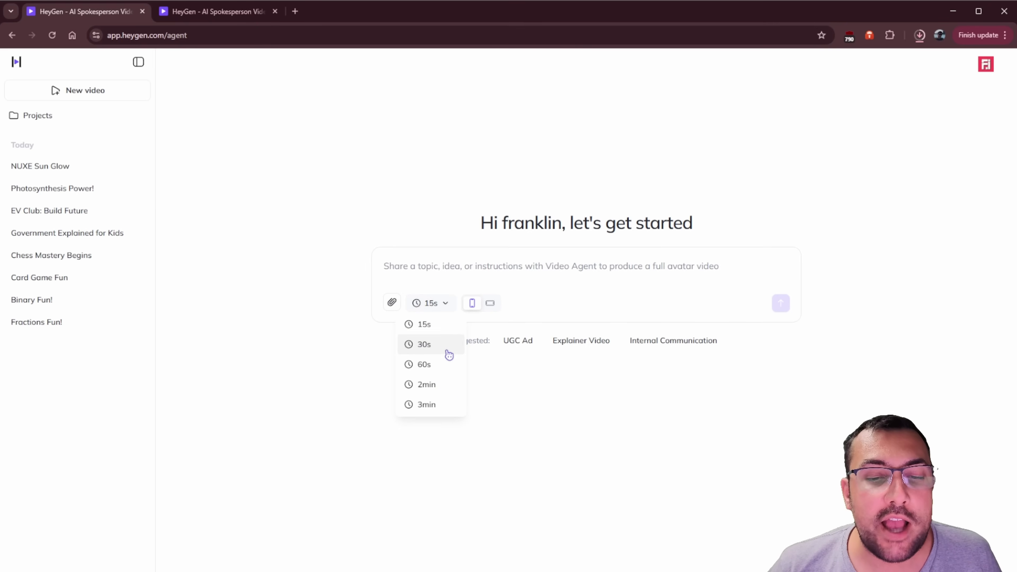
pyautogui.click(443, 364)
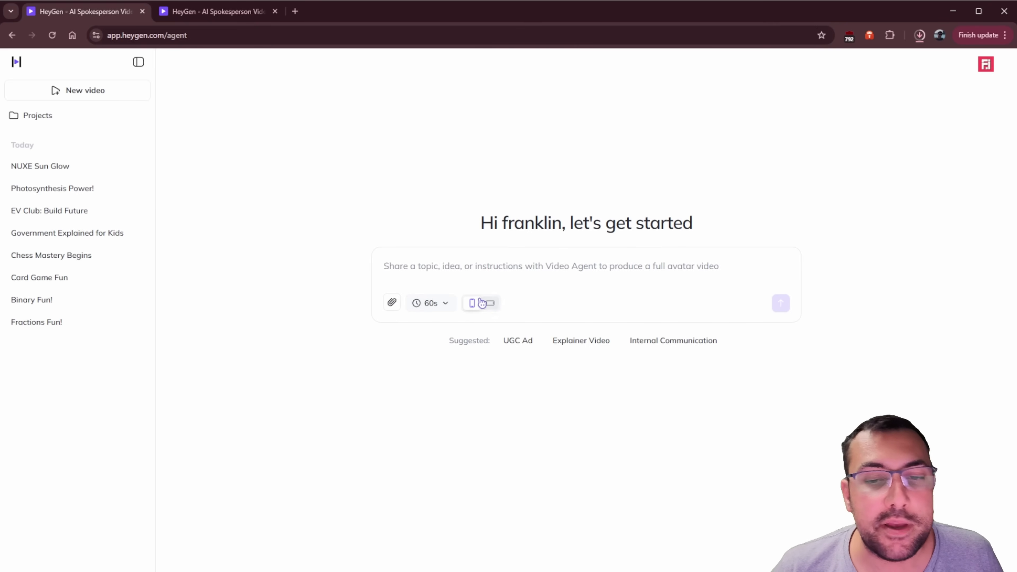
pyautogui.click(493, 308)
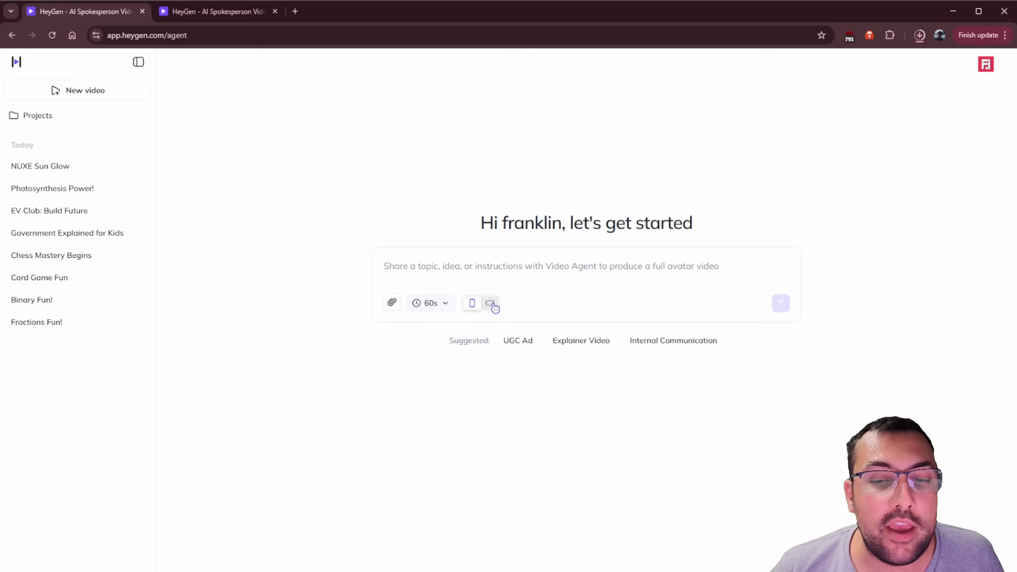
# Load the Explainer Video suggestion, edit its prompt about MCP servers, and send it to Video Agent.
pyautogui.click(522, 344)
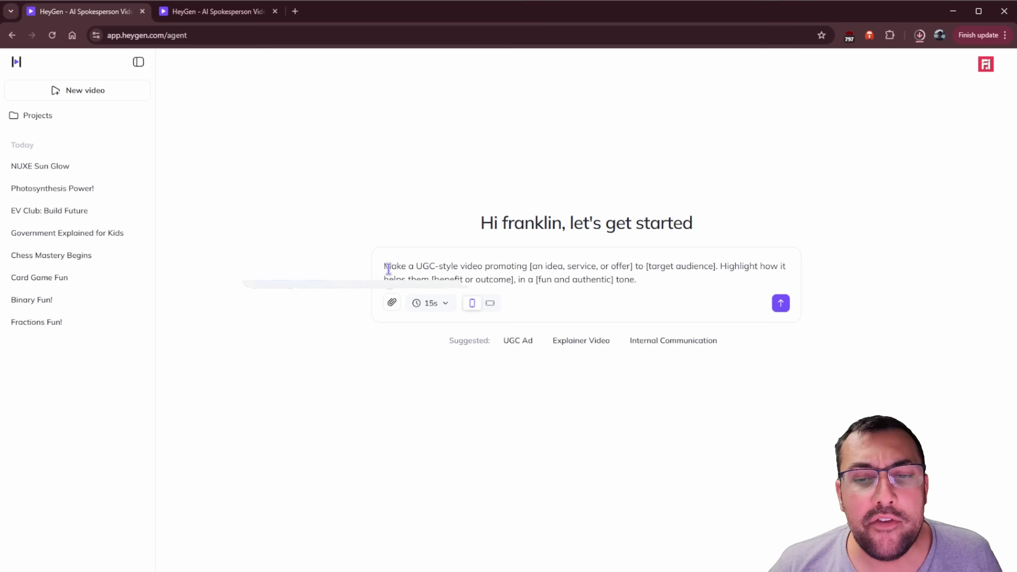
pyautogui.moveTo(384, 266); pyautogui.dragTo(697, 279)
pyautogui.click(695, 281)
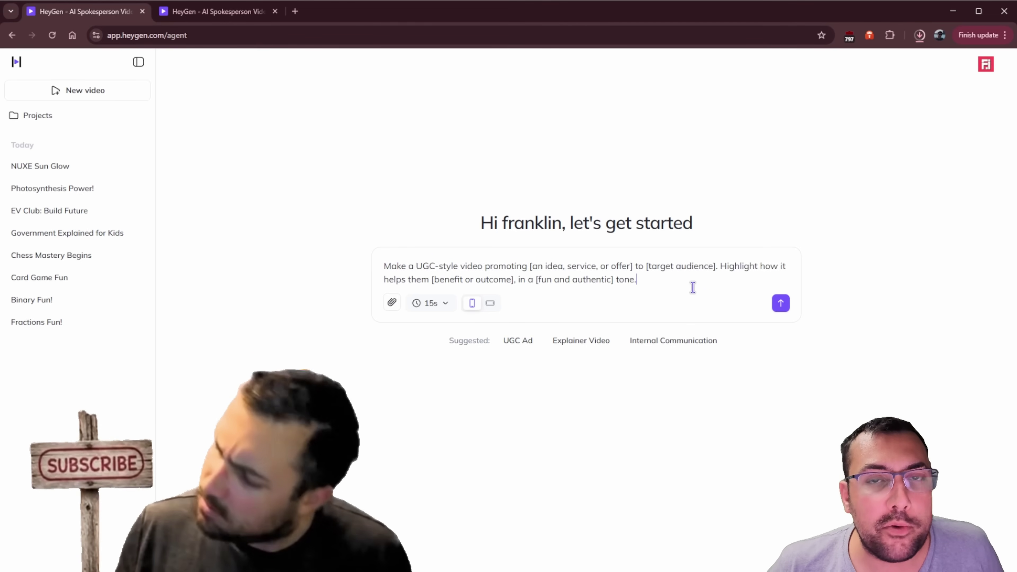
pyautogui.click(610, 350)
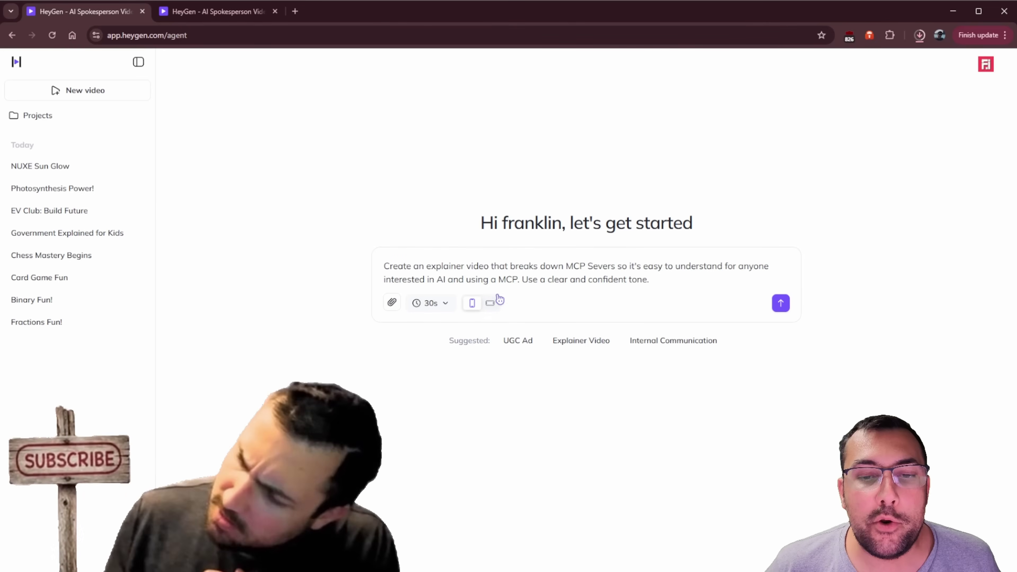
pyautogui.moveTo(533, 265)
pyautogui.mouseDown()
pyautogui.moveTo(754, 267)
pyautogui.moveTo(519, 291)
pyautogui.moveTo(492, 281)
pyautogui.moveTo(526, 280)
pyautogui.mouseUp()
pyautogui.click(526, 280)
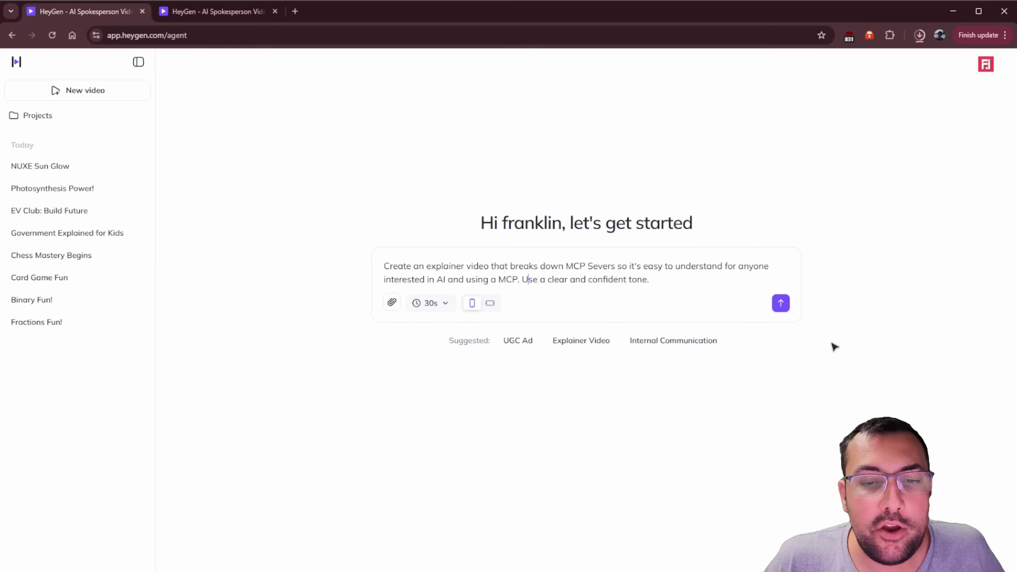
pyautogui.click(780, 304)
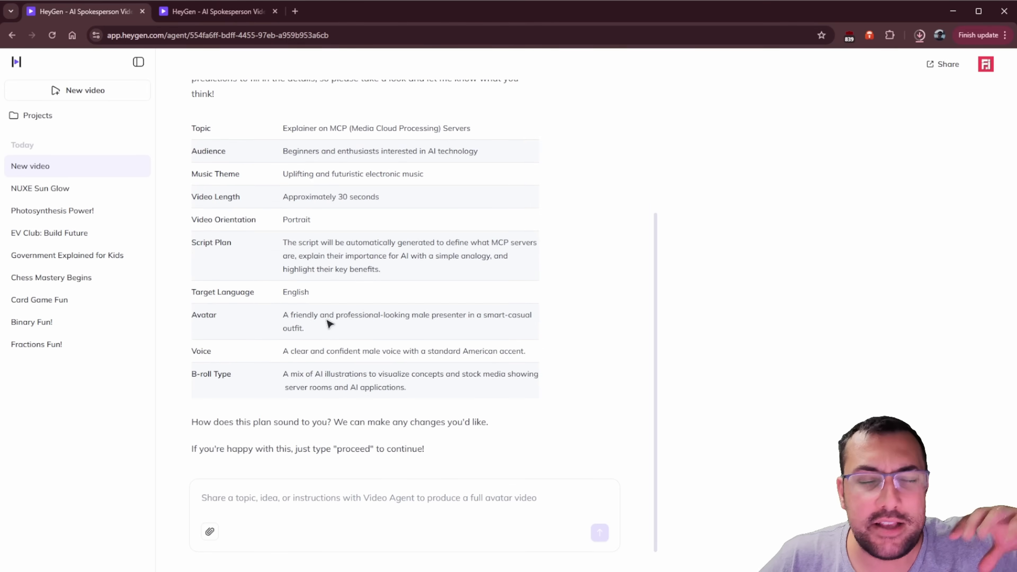
# Review the MCP Servers plan table and approve it by replying 'proceed'.
pyautogui.scroll(3, 264, 146)
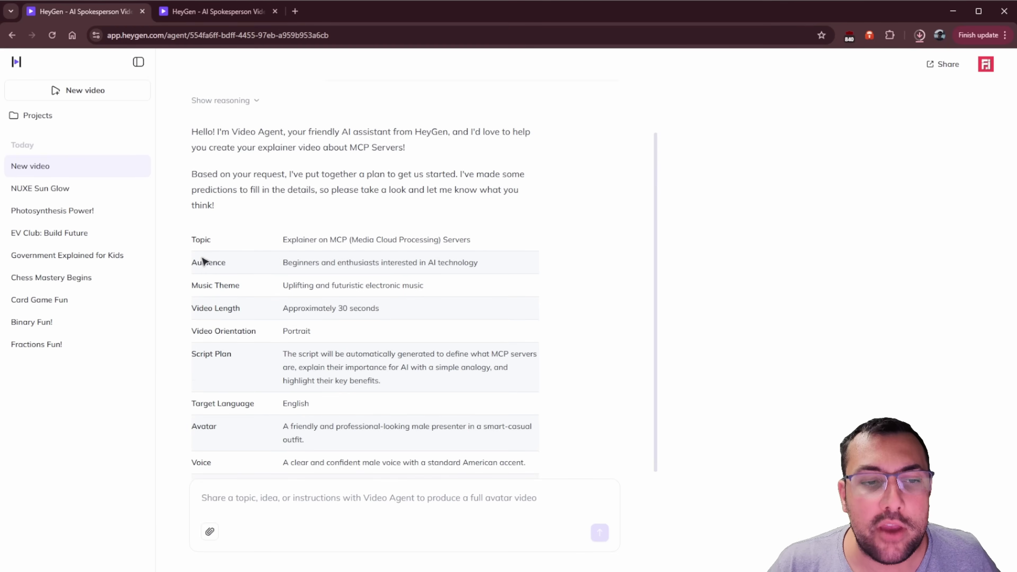
pyautogui.scroll(-3, 319, 289)
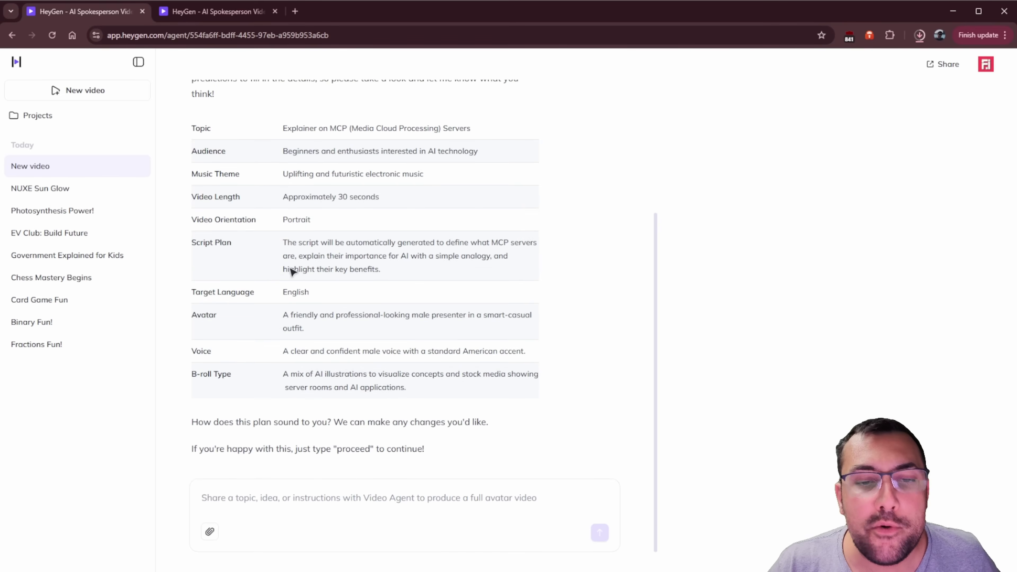
pyautogui.moveTo(287, 247); pyautogui.dragTo(317, 280)
pyautogui.click(318, 316)
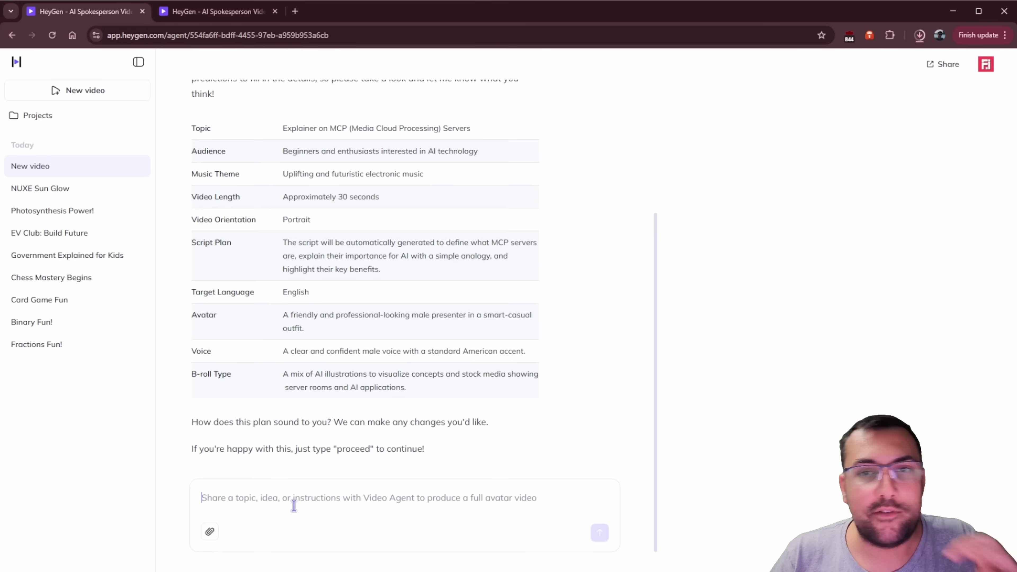
pyautogui.write('proceed')
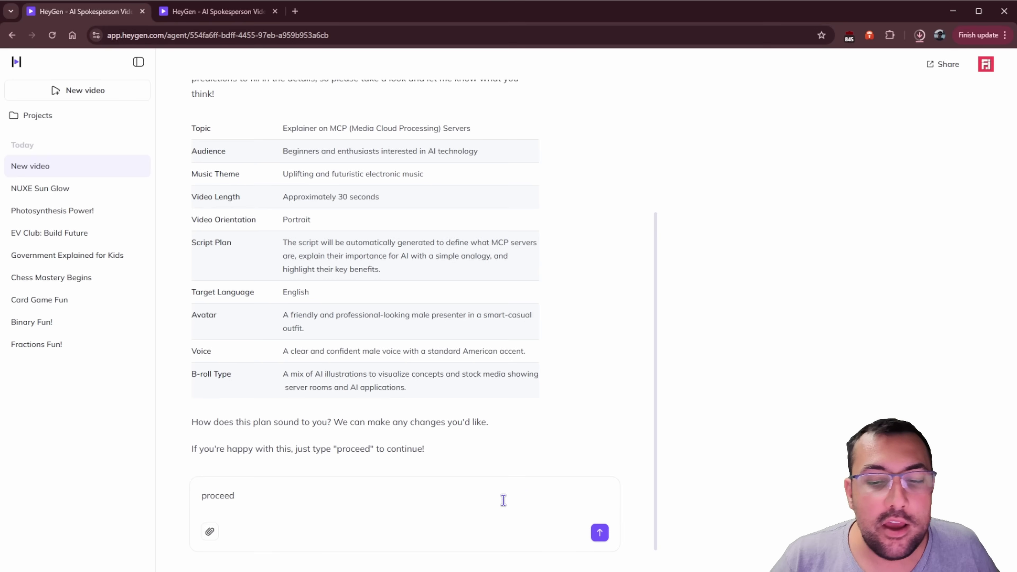
pyautogui.click(599, 532)
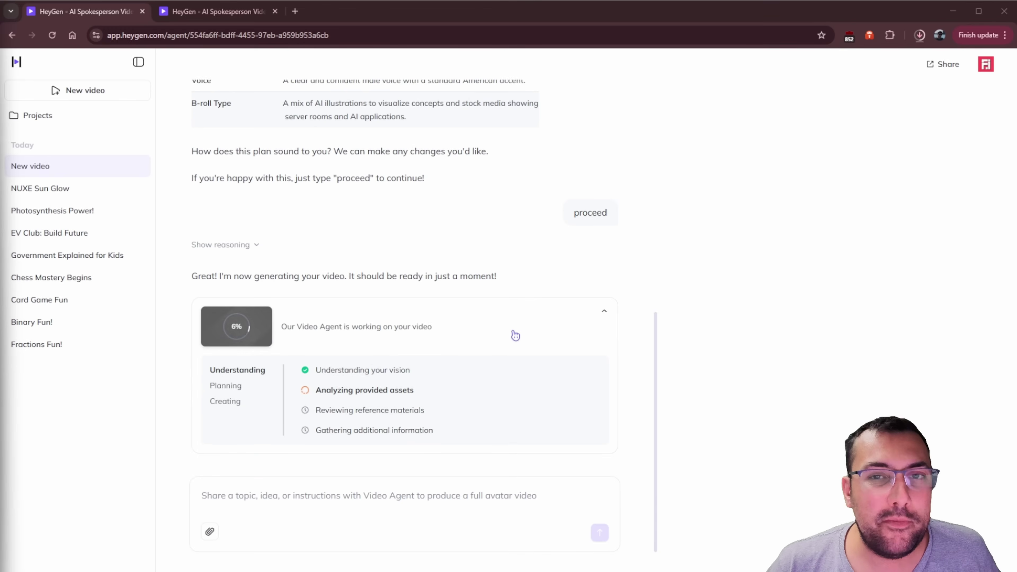
# Check the chess video's progress, return to the MCP tab, then bring up the NUXE Sun Glow project.
pyautogui.click(243, 12)
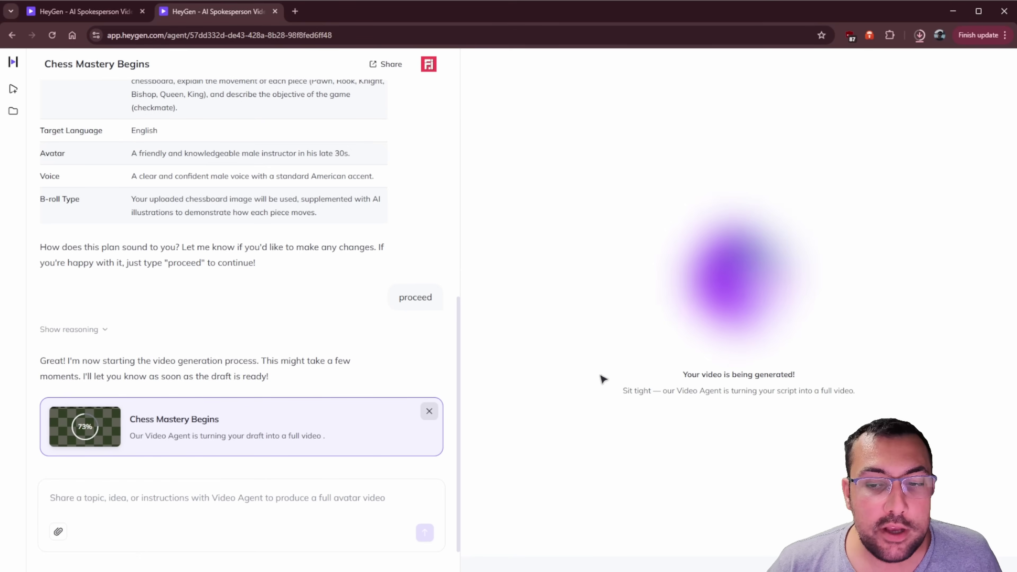
pyautogui.hotkey('ctrl', '1')
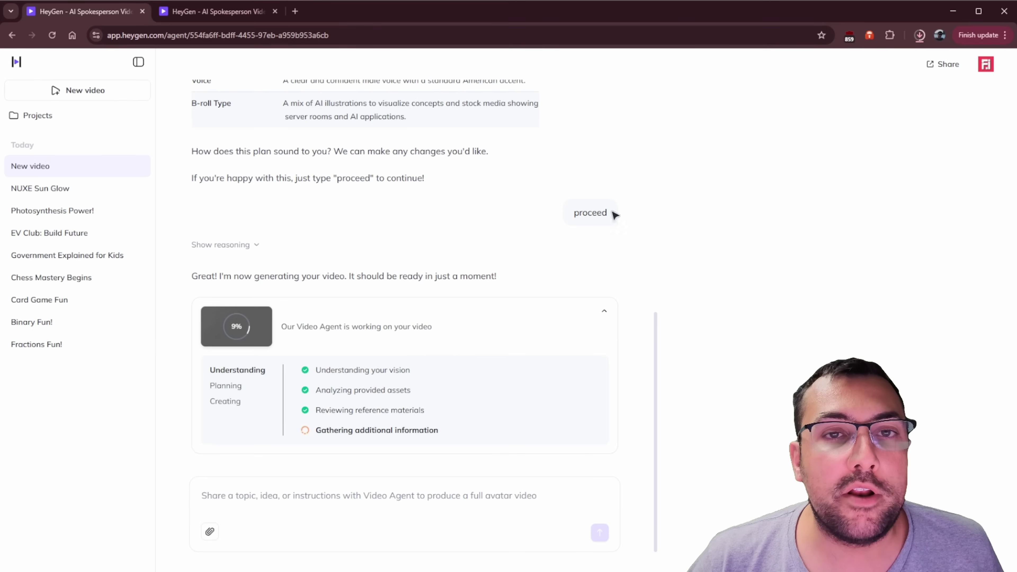
pyautogui.click(249, 10)
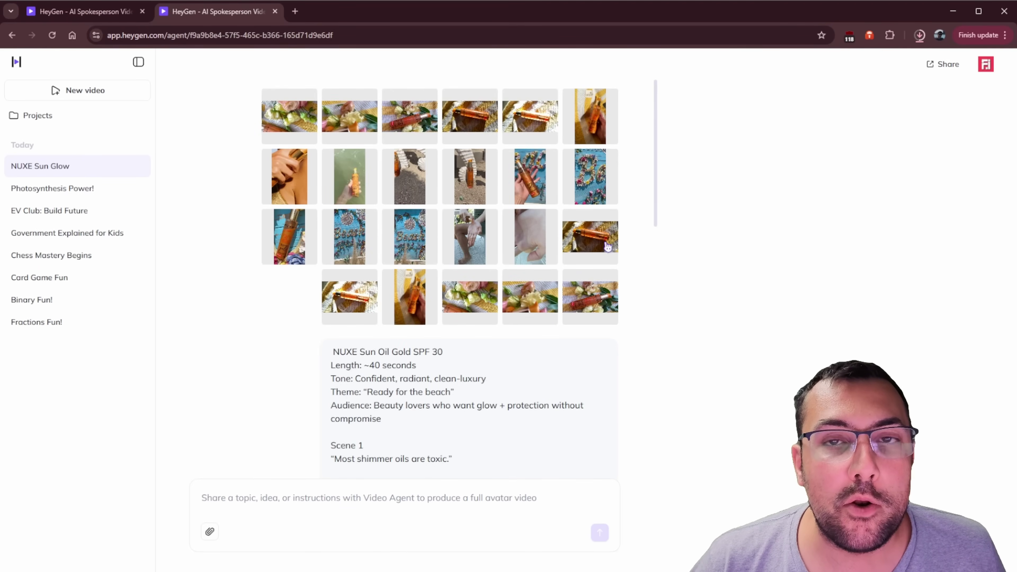
pyautogui.scroll(-5, 608, 247)
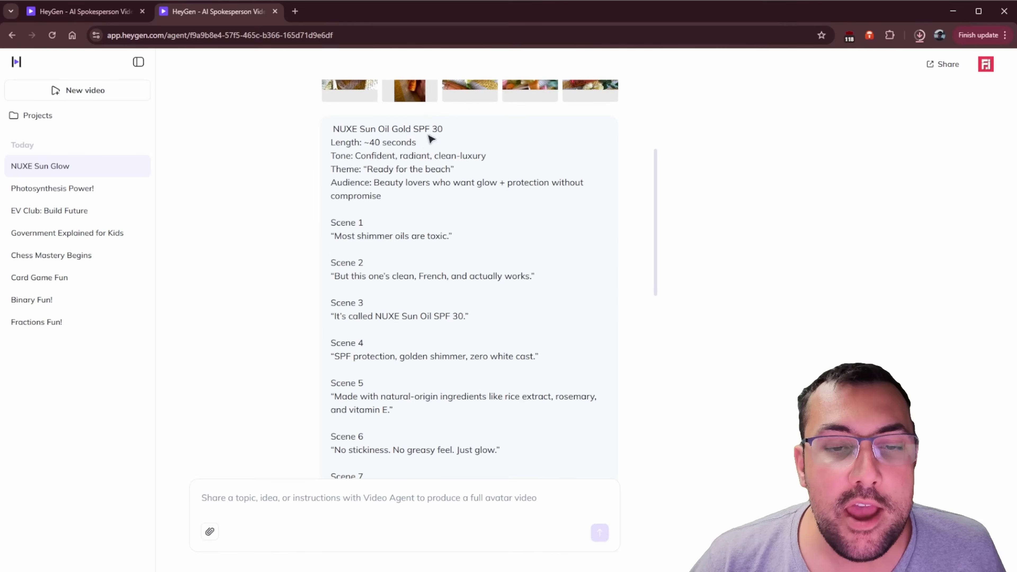
pyautogui.scroll(-3, 427, 182)
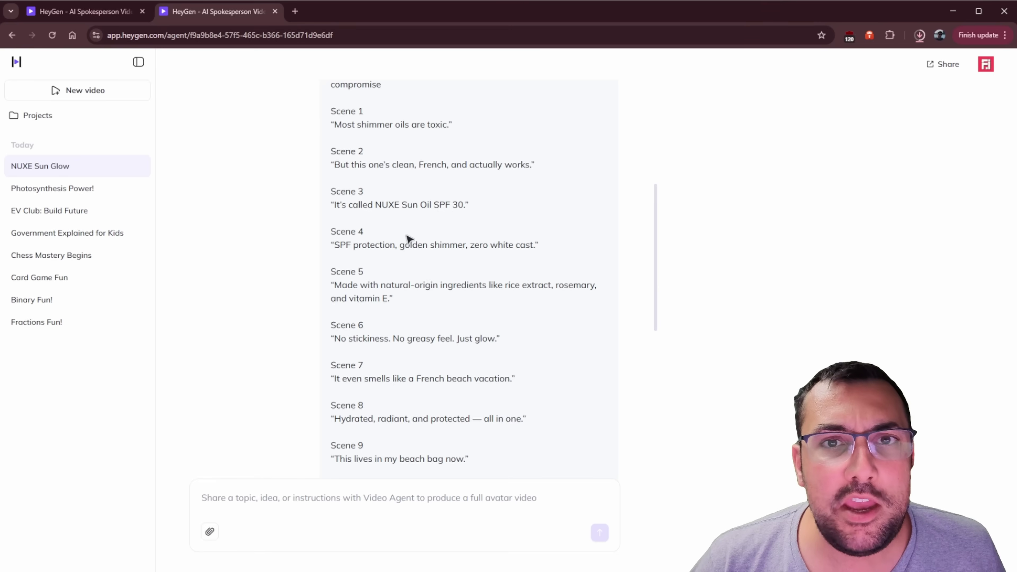
pyautogui.scroll(-2, 409, 239)
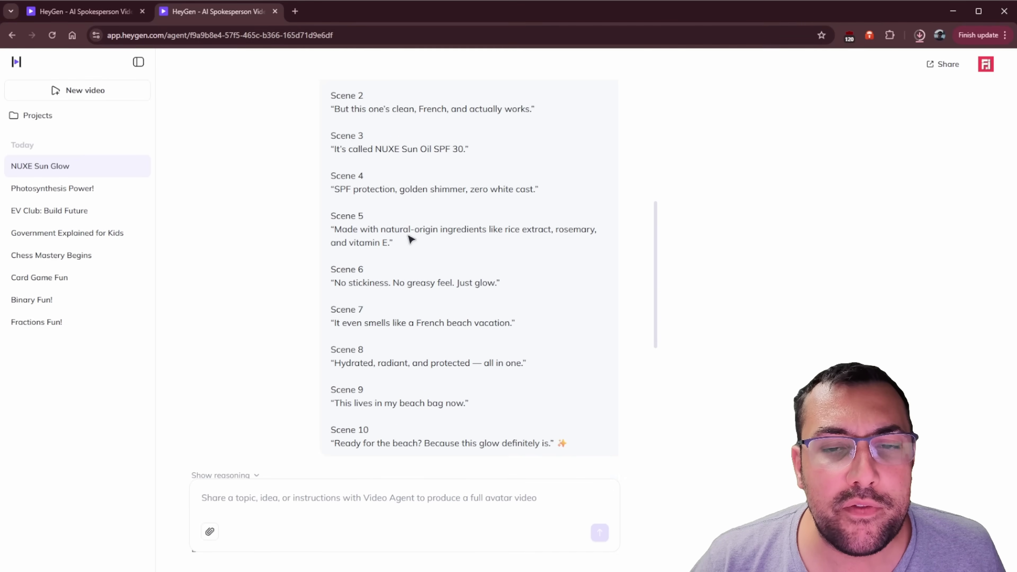
pyautogui.scroll(-3, 409, 239)
pyautogui.scroll(9, 410, 239)
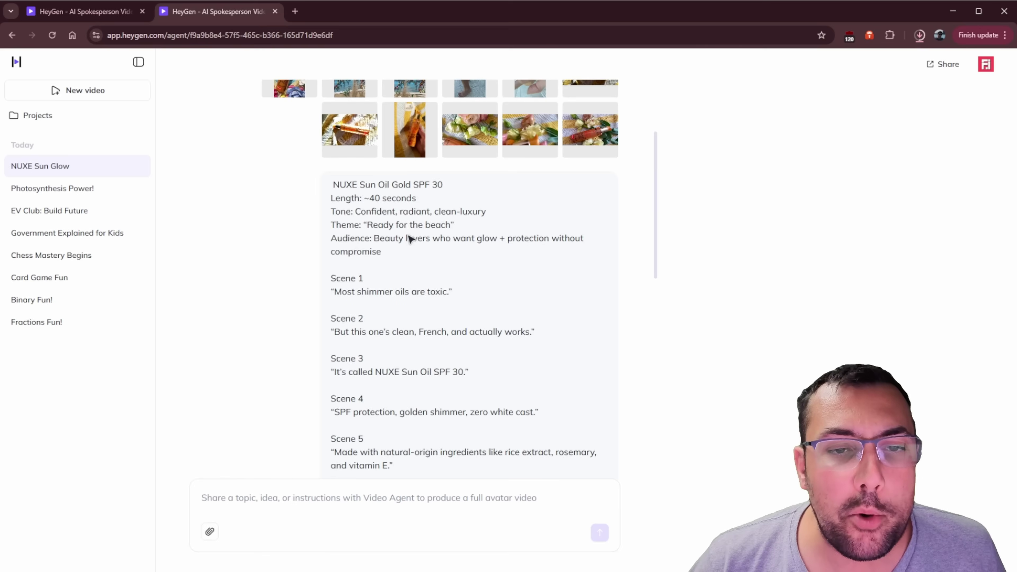
pyautogui.scroll(3, 409, 239)
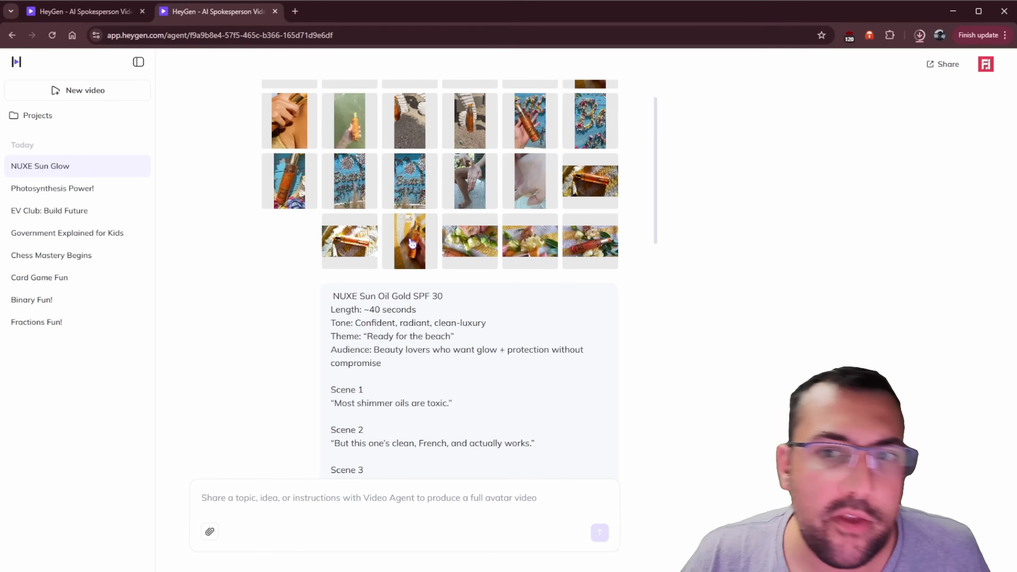
pyautogui.scroll(2, 412, 240)
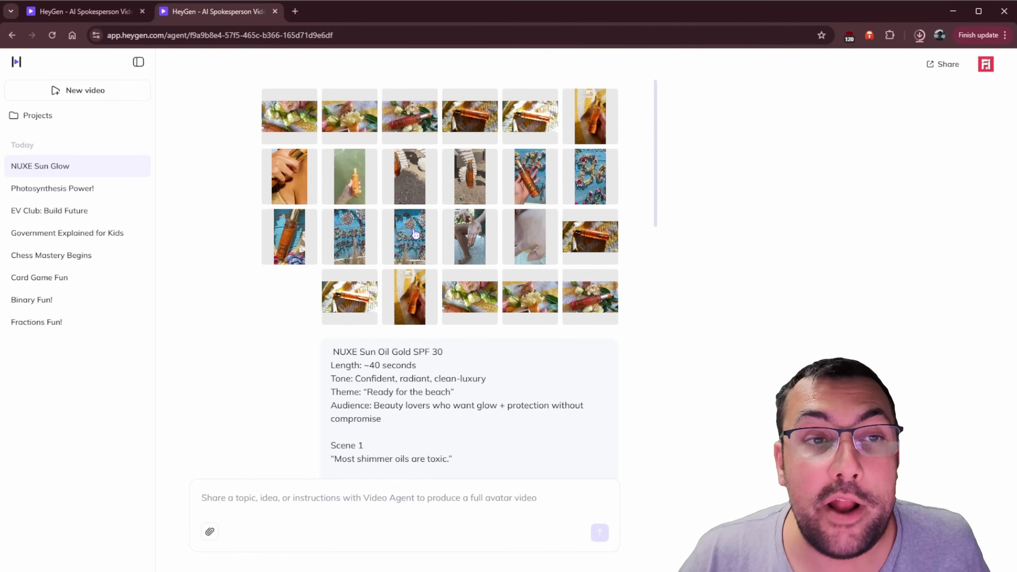
pyautogui.scroll(-12, 414, 234)
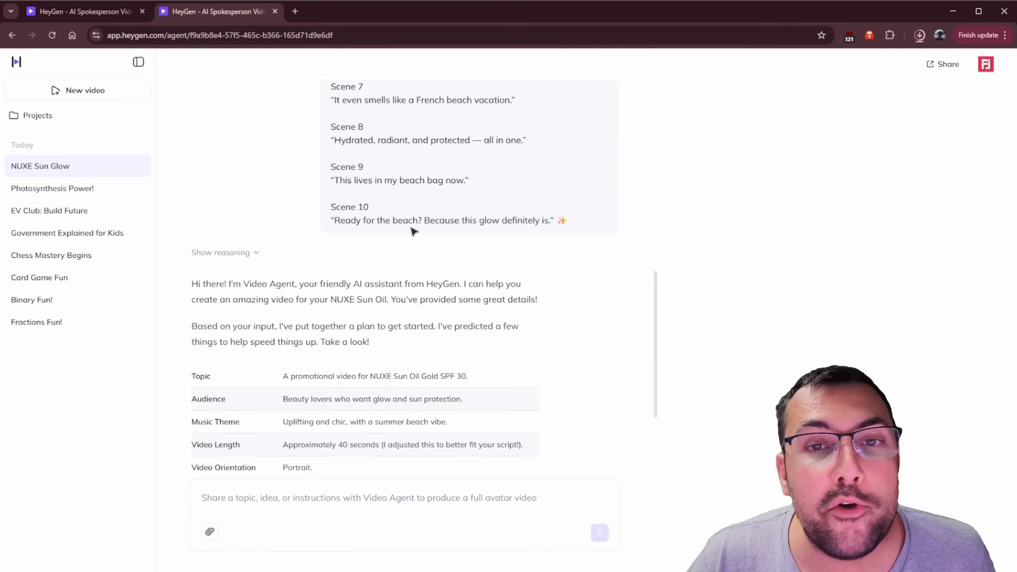
pyautogui.scroll(-4, 414, 231)
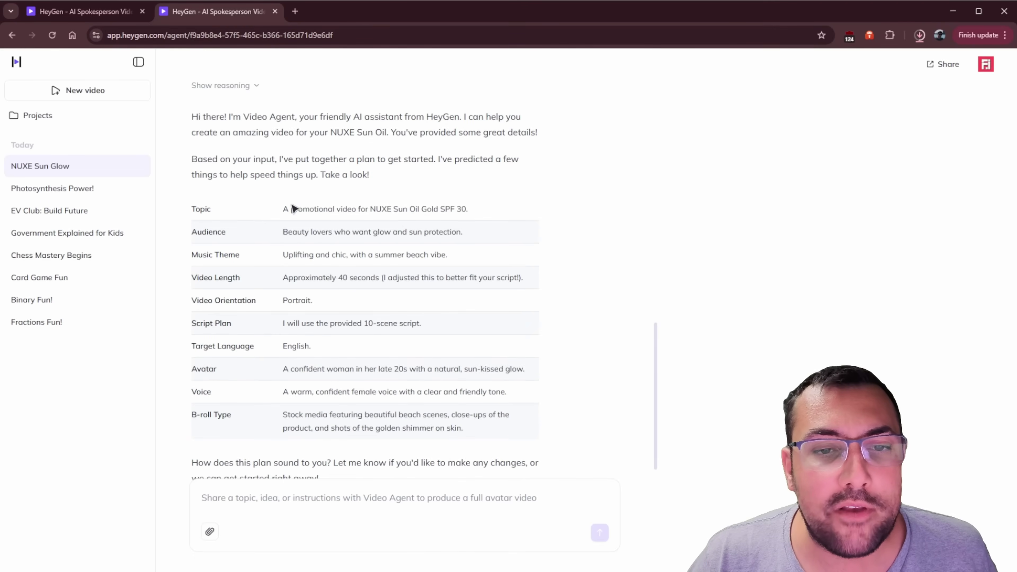
pyautogui.scroll(-6, 294, 208)
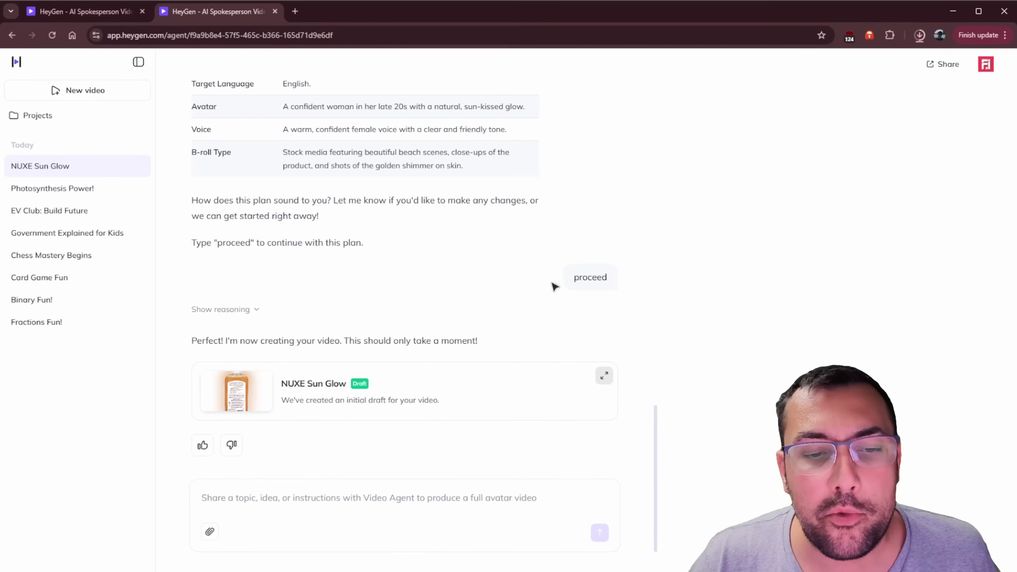
# Play the NUXE Sun Glow draft to the 00:24 face close-up, then show its 10-line script.
pyautogui.click(449, 424)
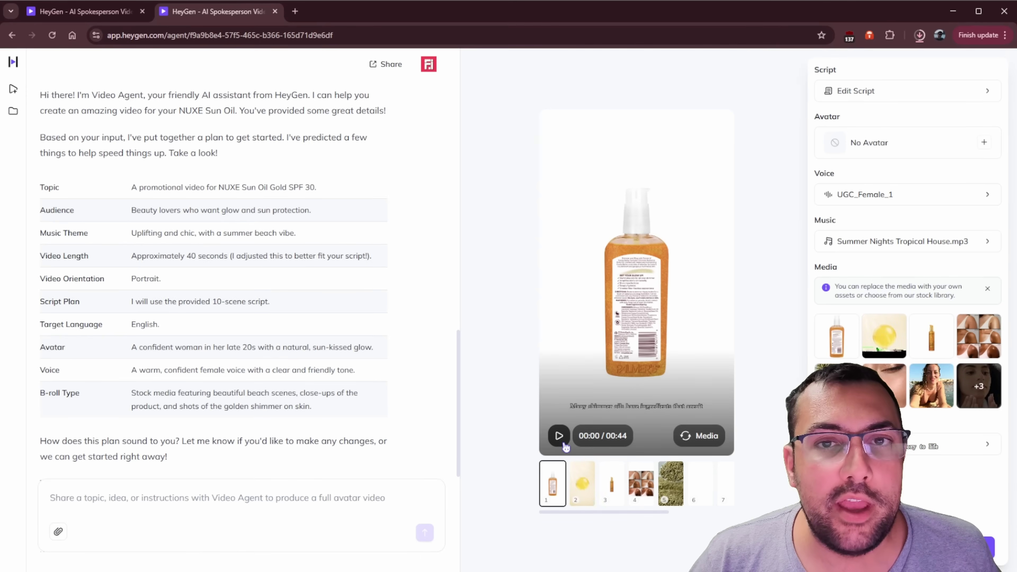
pyautogui.click(563, 442)
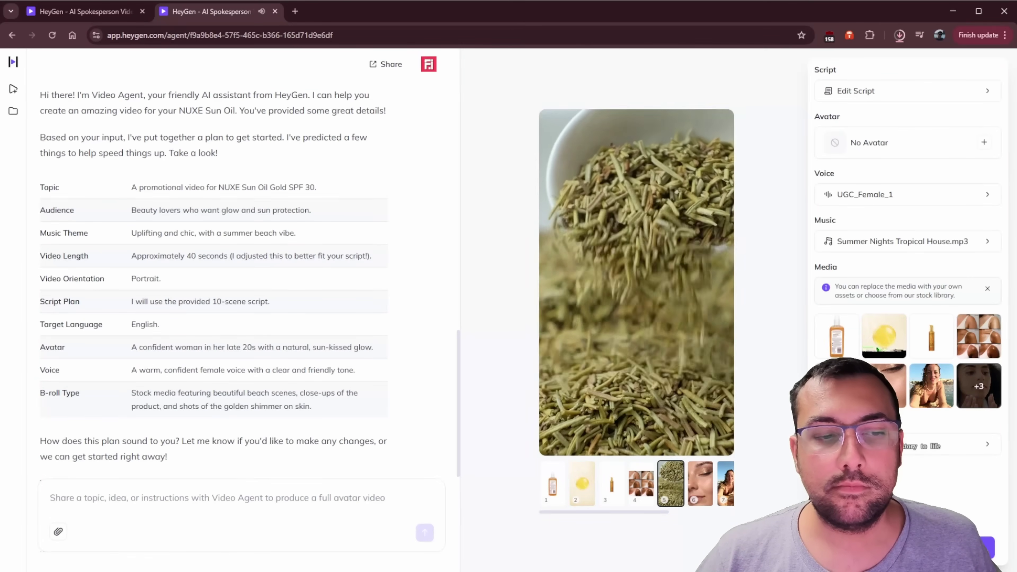
pyautogui.click(559, 435)
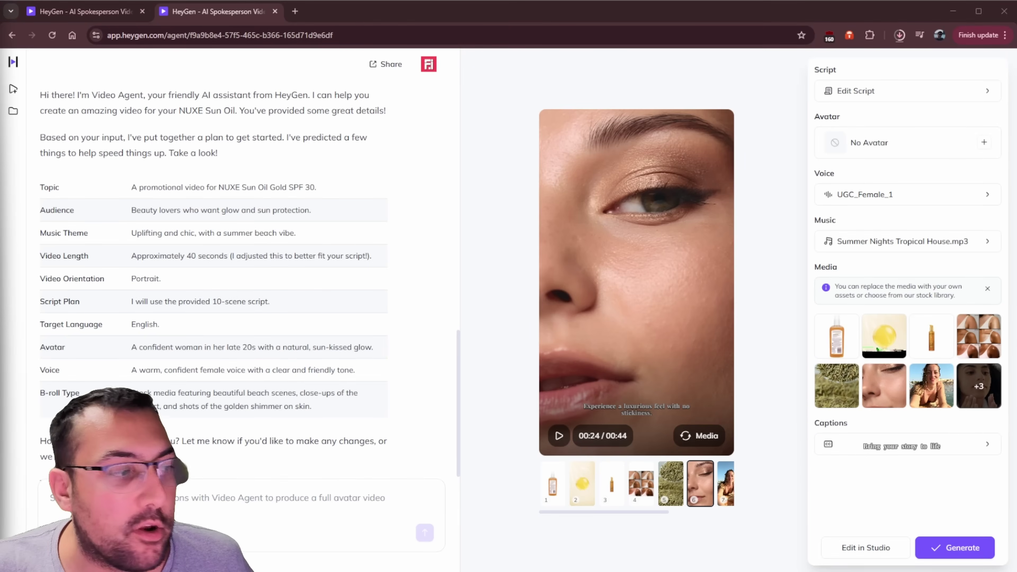
pyautogui.click(915, 94)
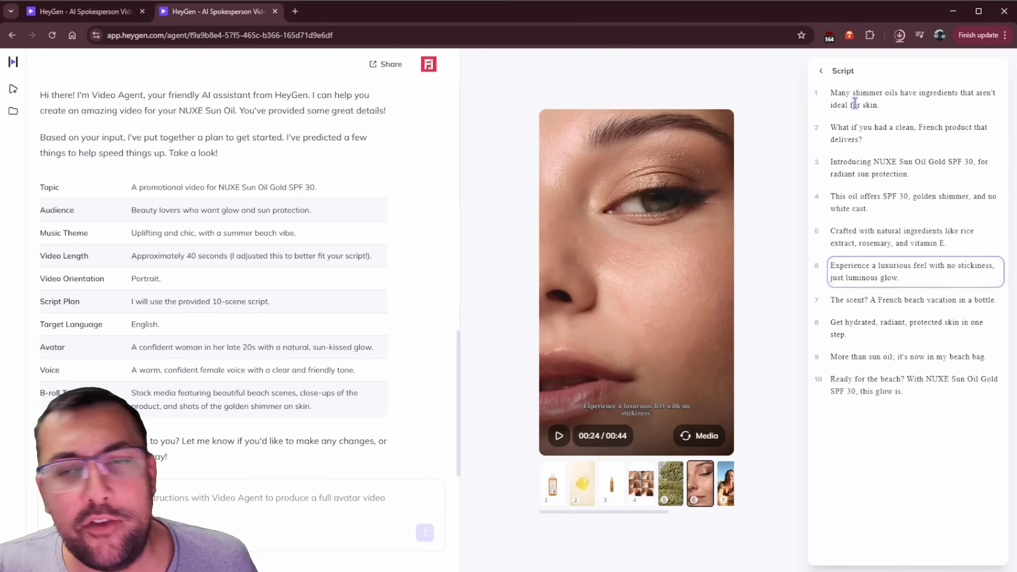
# Set blonde Izzy as the NUXE sun oil video's avatar, then go to the Projects overview.
pyautogui.click(821, 71)
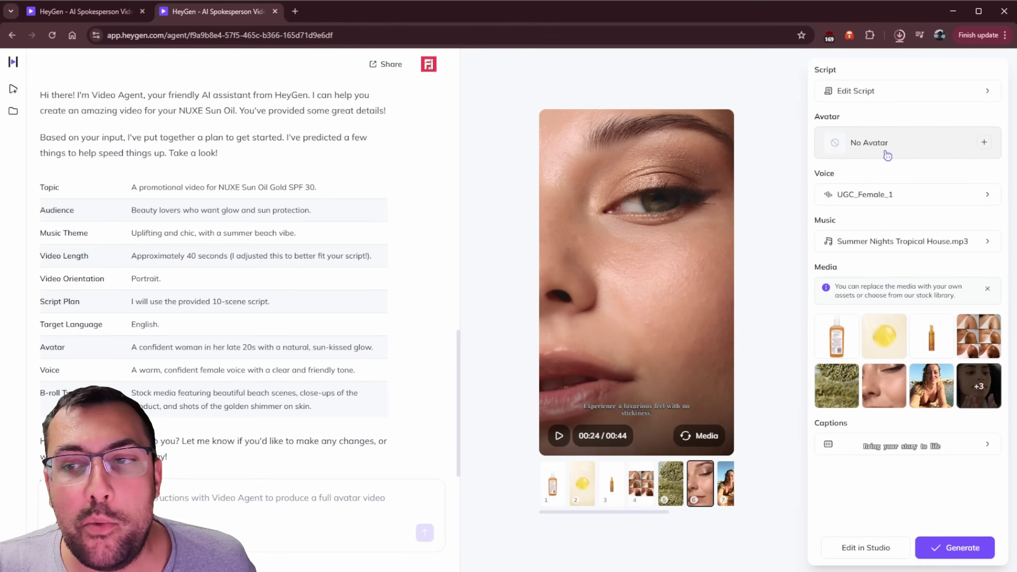
pyautogui.click(913, 144)
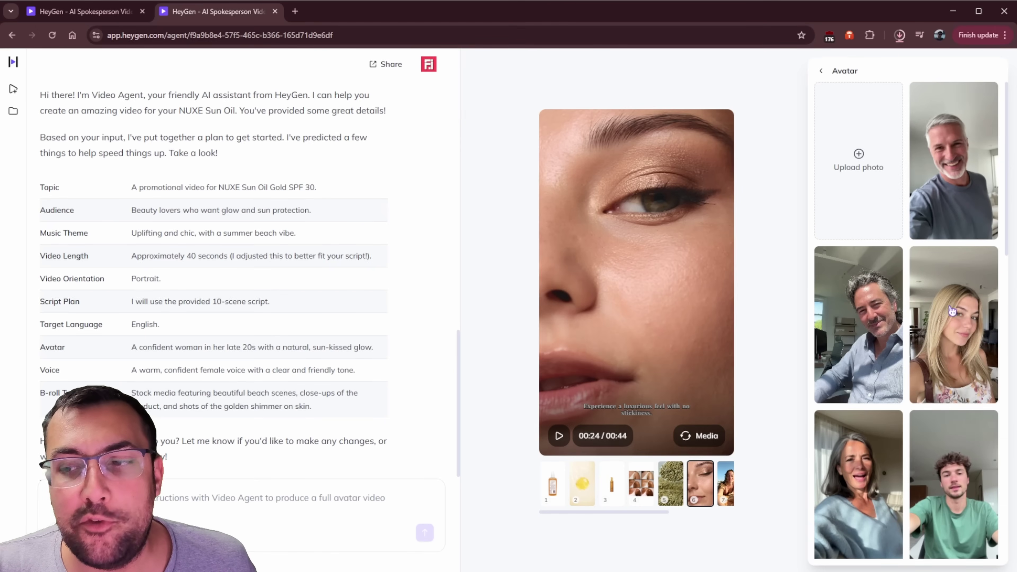
pyautogui.click(952, 320)
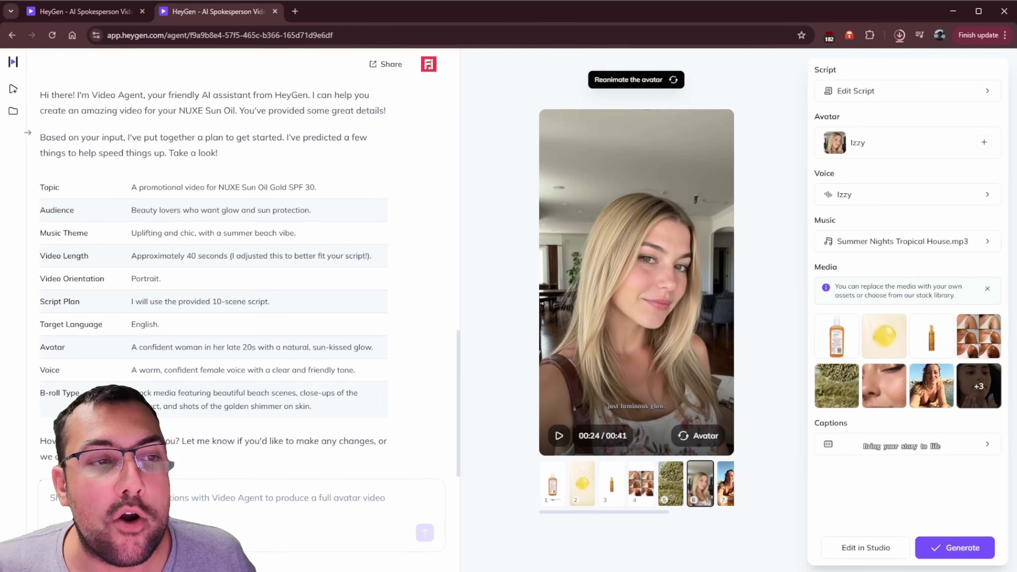
pyautogui.click(13, 111)
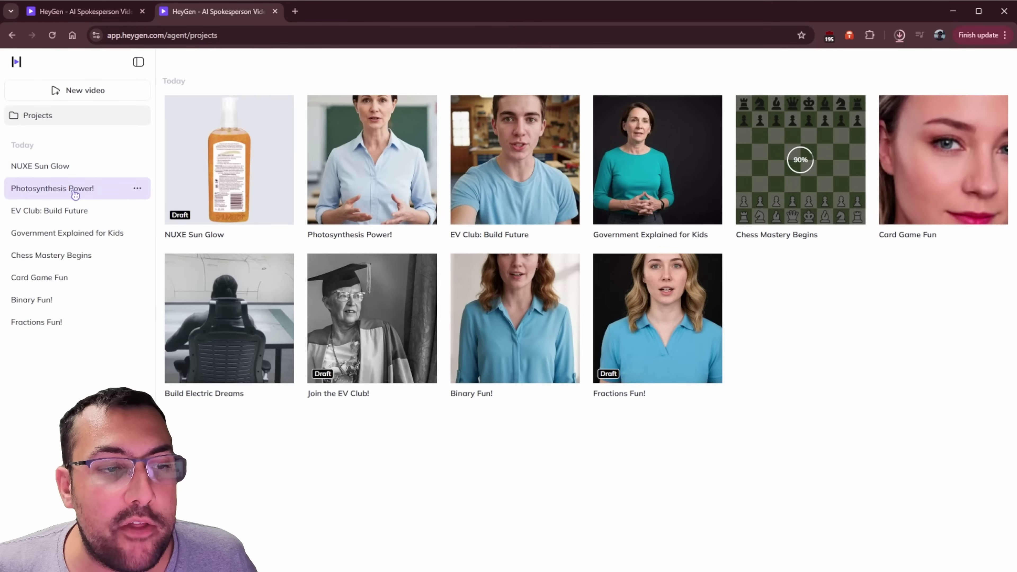
# Open Photosynthesis Power!, look over its prompt, and show the finished video in the player.
pyautogui.click(72, 196)
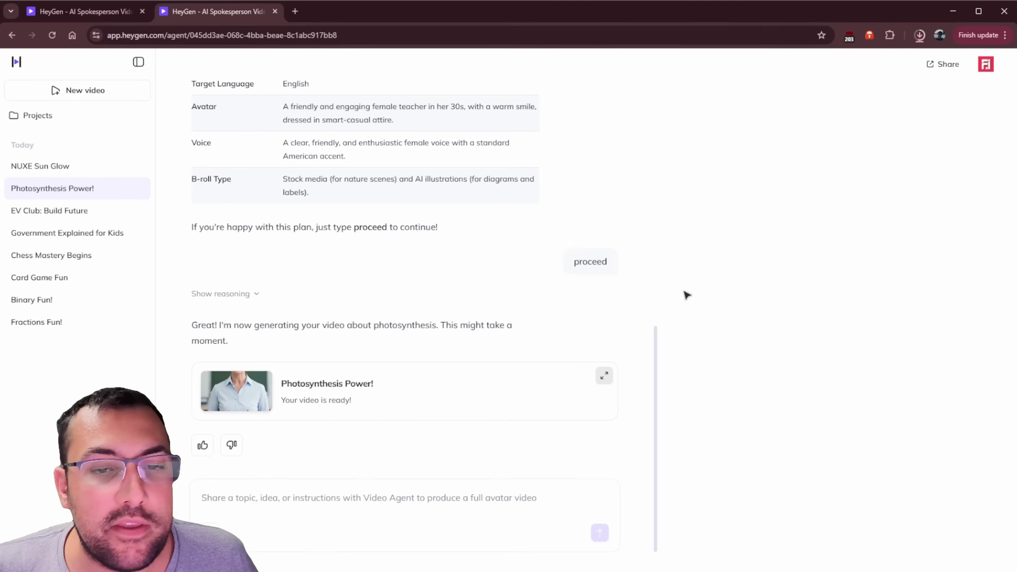
pyautogui.scroll(15, 624, 298)
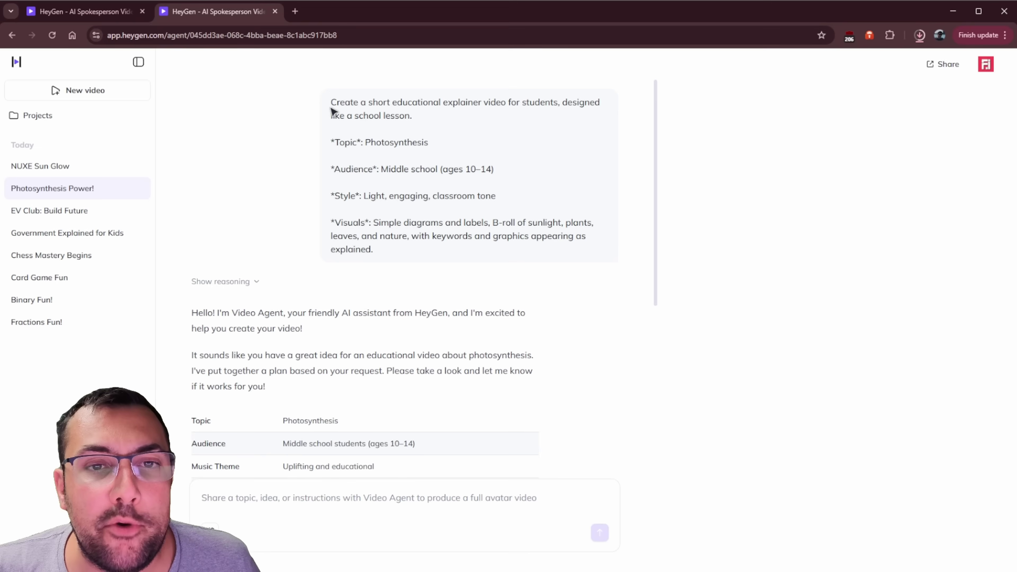
pyautogui.moveTo(331, 104); pyautogui.dragTo(419, 122)
pyautogui.click(418, 128)
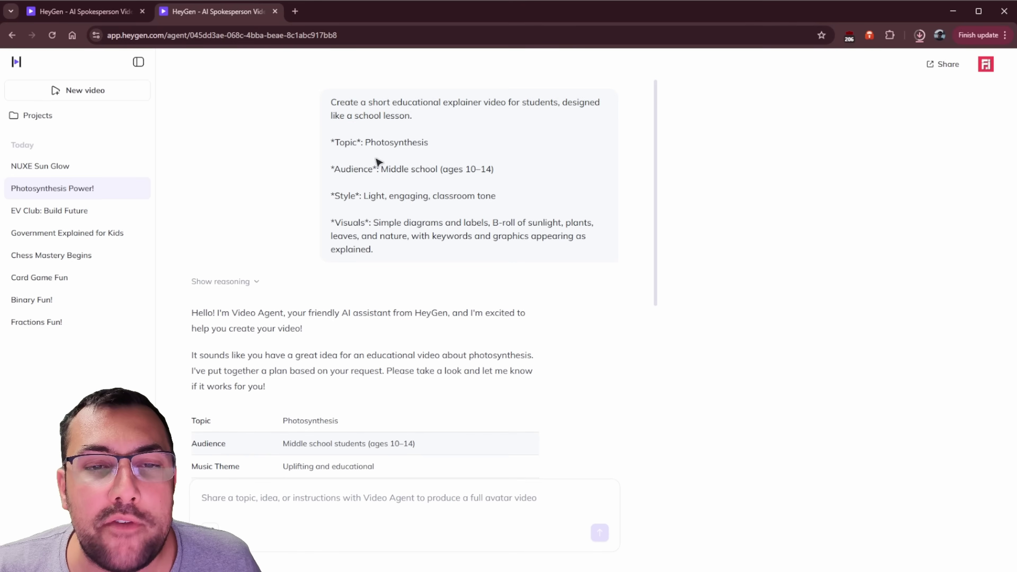
pyautogui.scroll(-1, 470, 211)
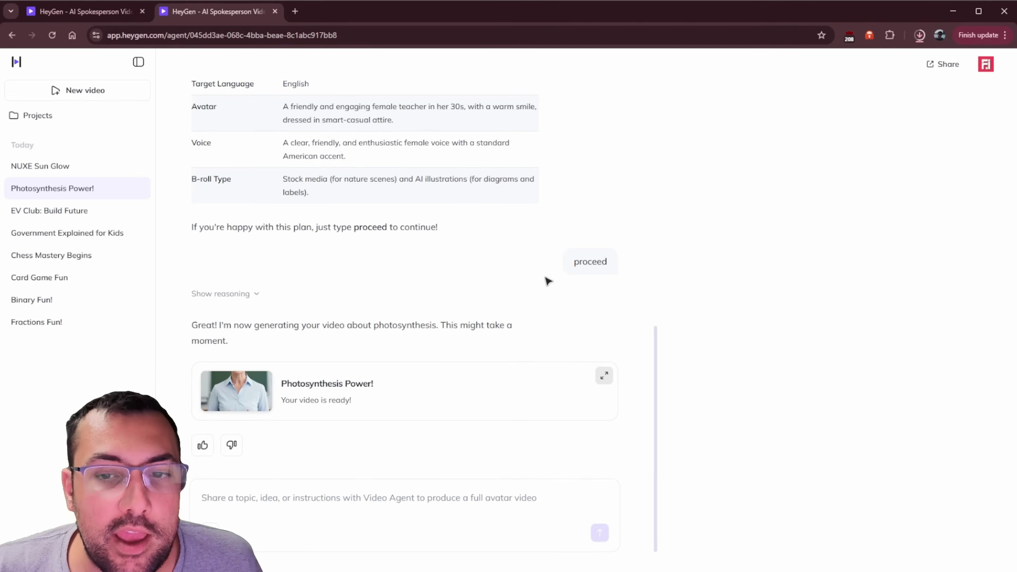
pyautogui.click(604, 376)
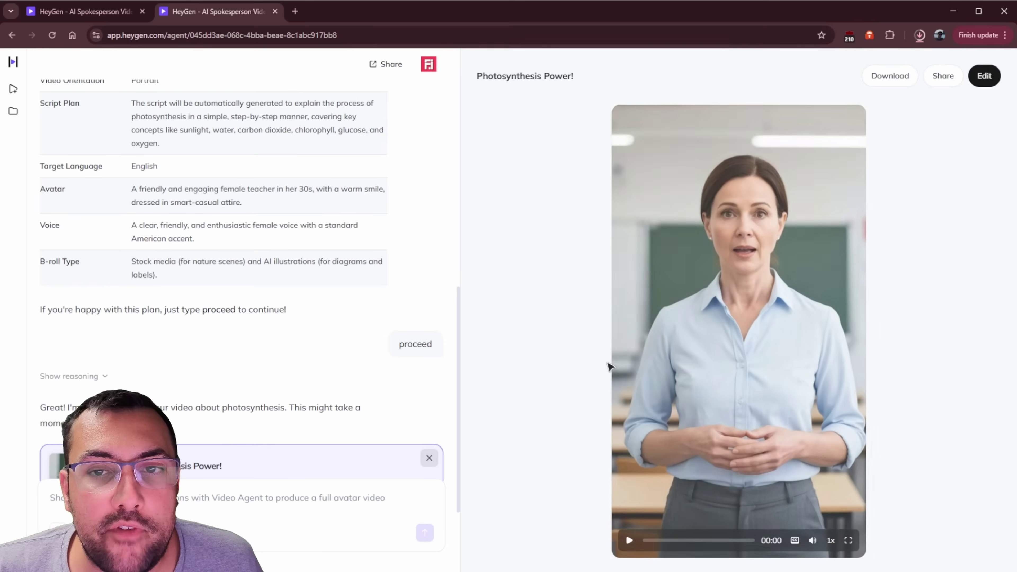
# Watch the Photosynthesis video to 00:15, then check the still-generating MCP Servers video.
pyautogui.click(629, 540)
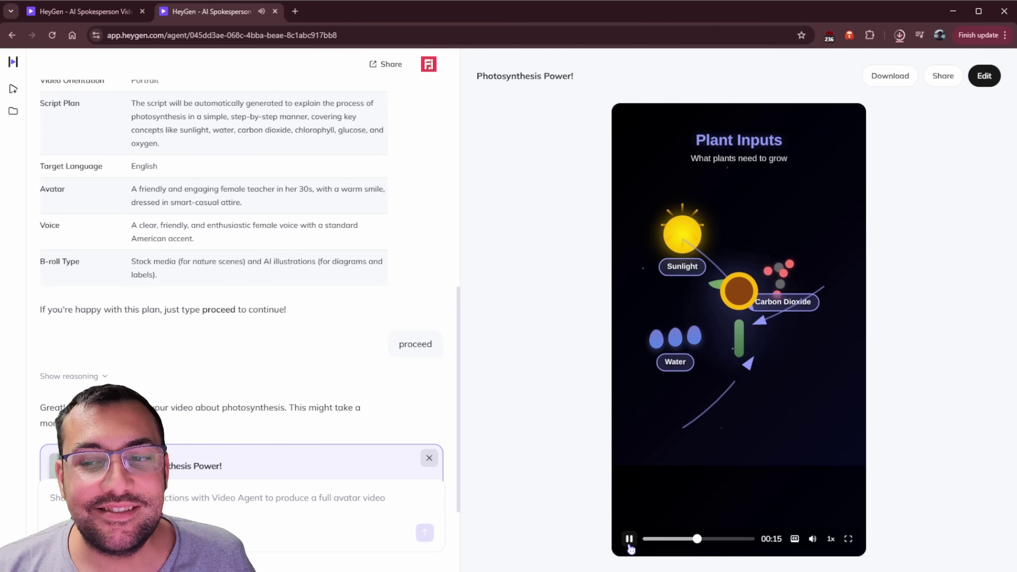
pyautogui.click(630, 541)
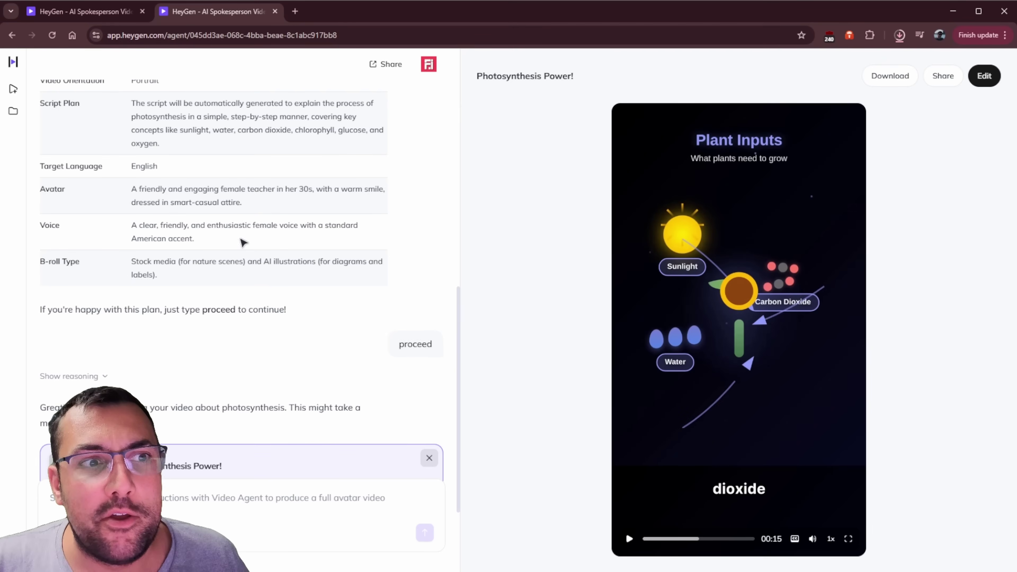
pyautogui.click(93, 12)
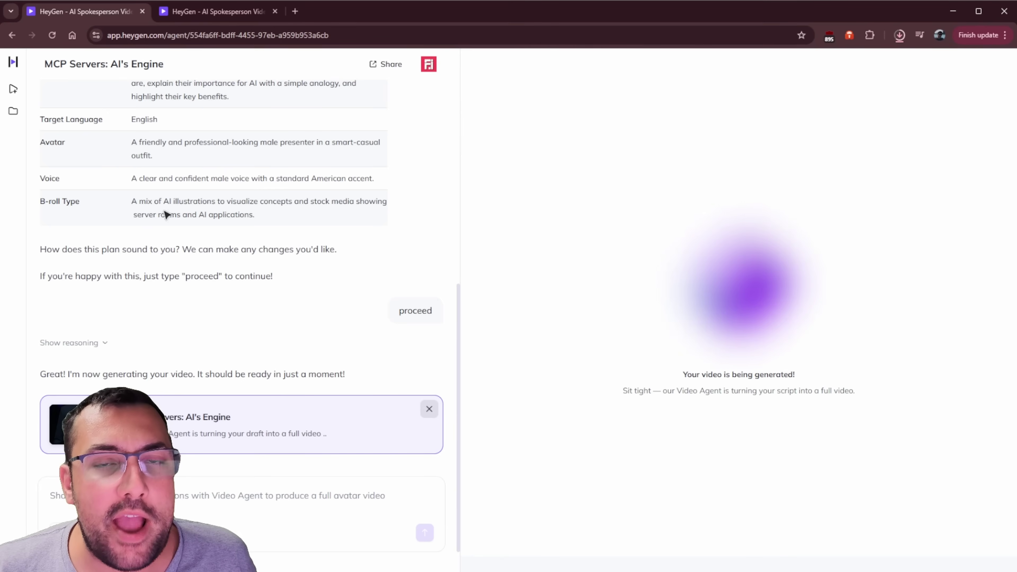
# Open the Card Game Fun project from Projects and show its finished video in the player.
pyautogui.click(227, 11)
pyautogui.click(13, 111)
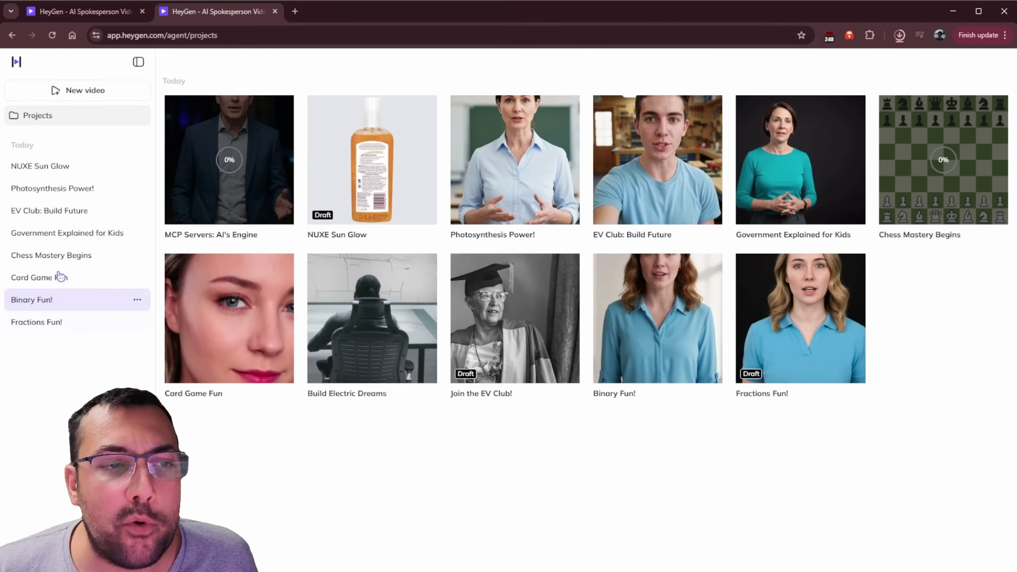
pyautogui.click(39, 277)
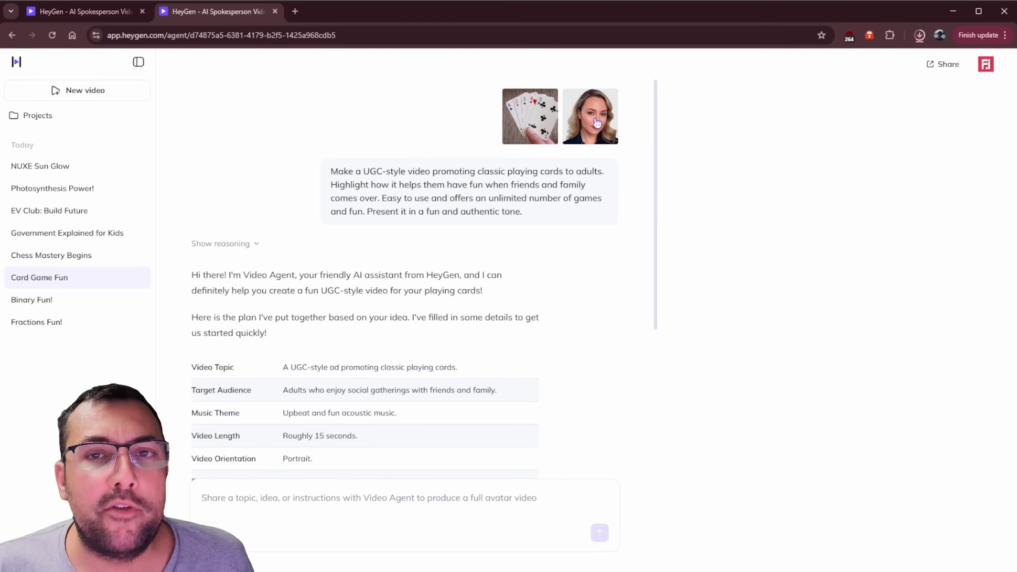
pyautogui.moveTo(374, 180); pyautogui.dragTo(520, 186)
pyautogui.click(525, 244)
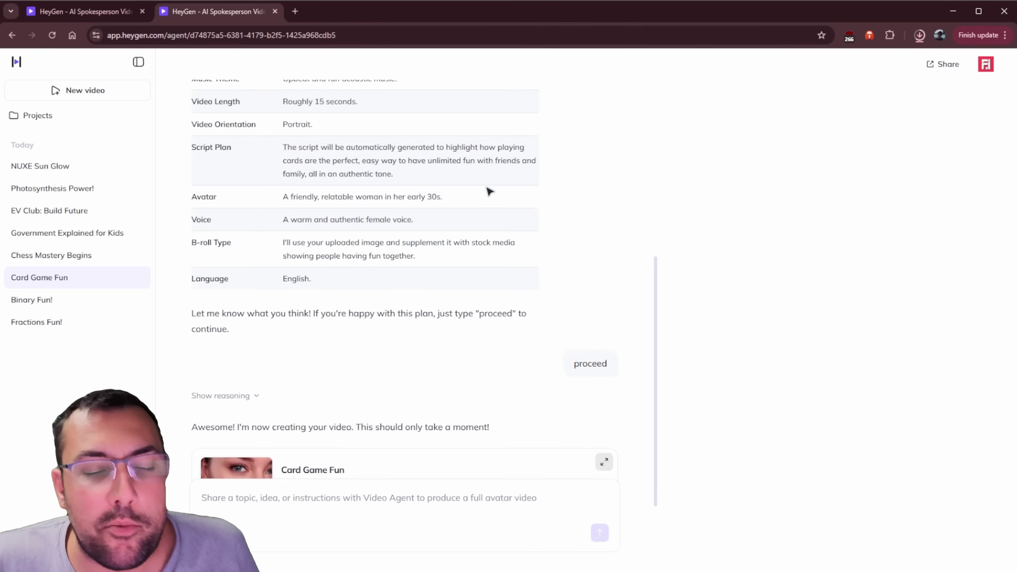
pyautogui.click(613, 380)
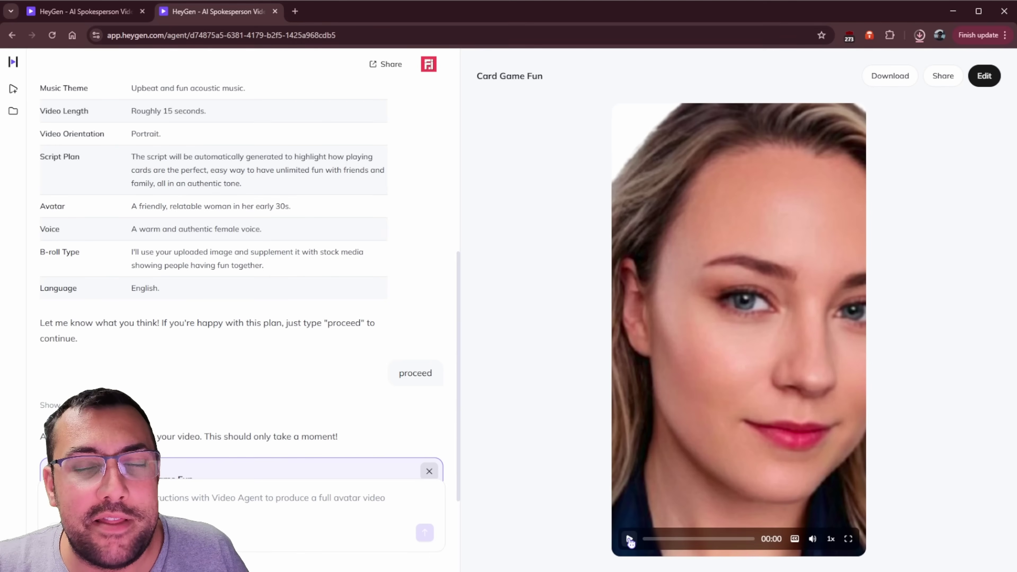
# Play the fractions video with pauses at 00:04 and 00:02, then rewind it to the start.
pyautogui.click(630, 539)
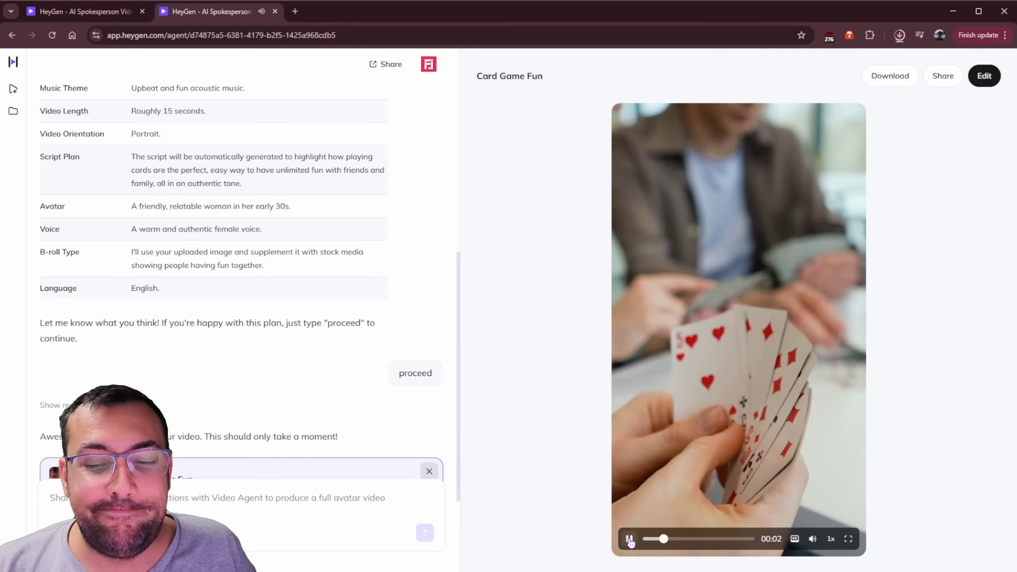
pyautogui.click(630, 539)
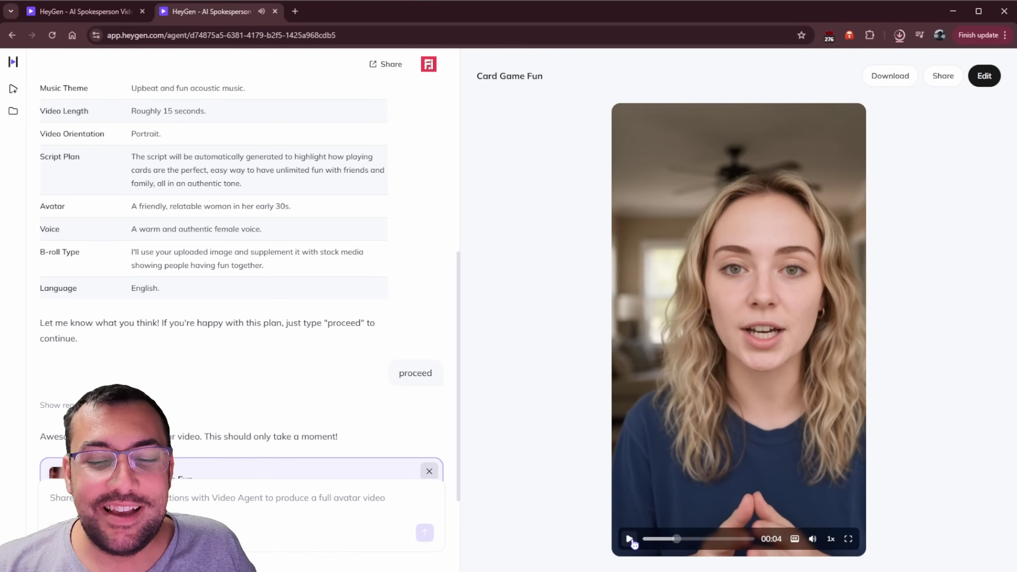
pyautogui.click(645, 539)
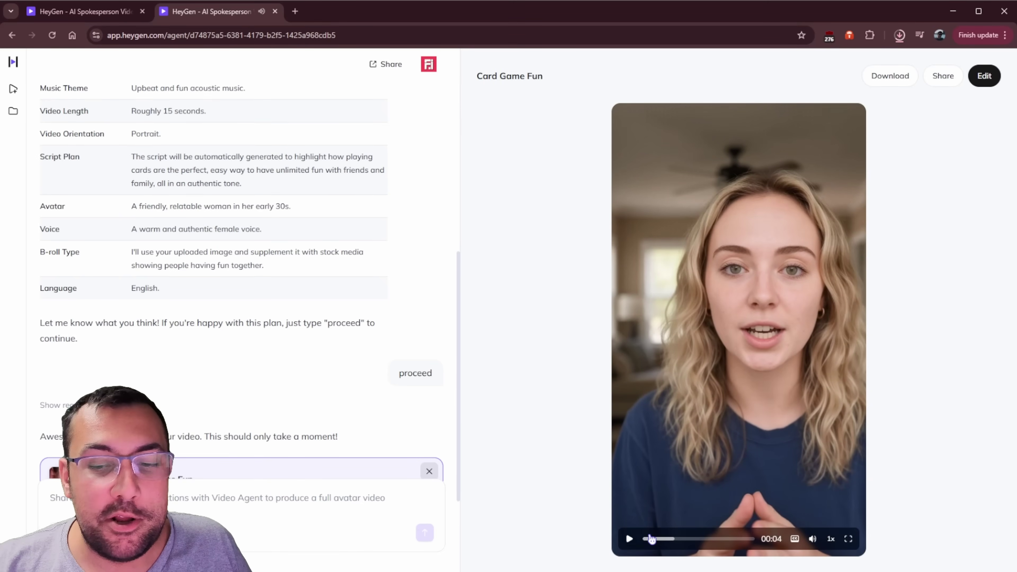
pyautogui.click(630, 539)
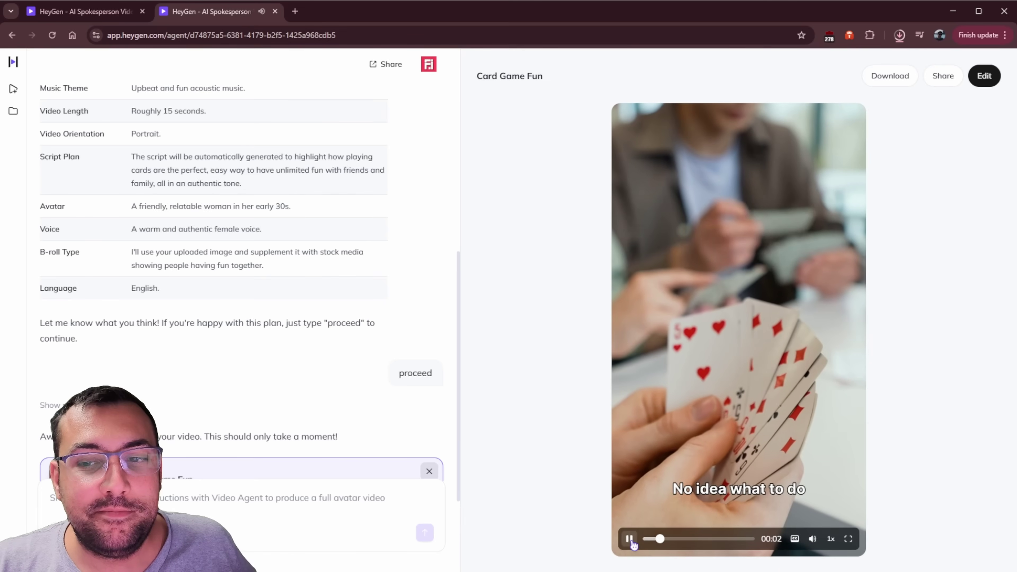
pyautogui.click(632, 542)
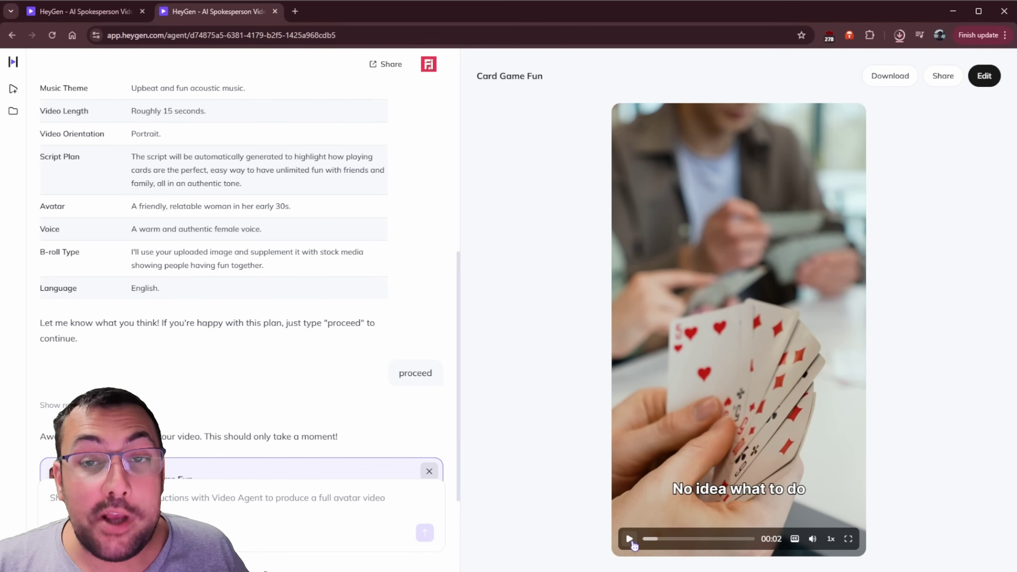
pyautogui.click(630, 539)
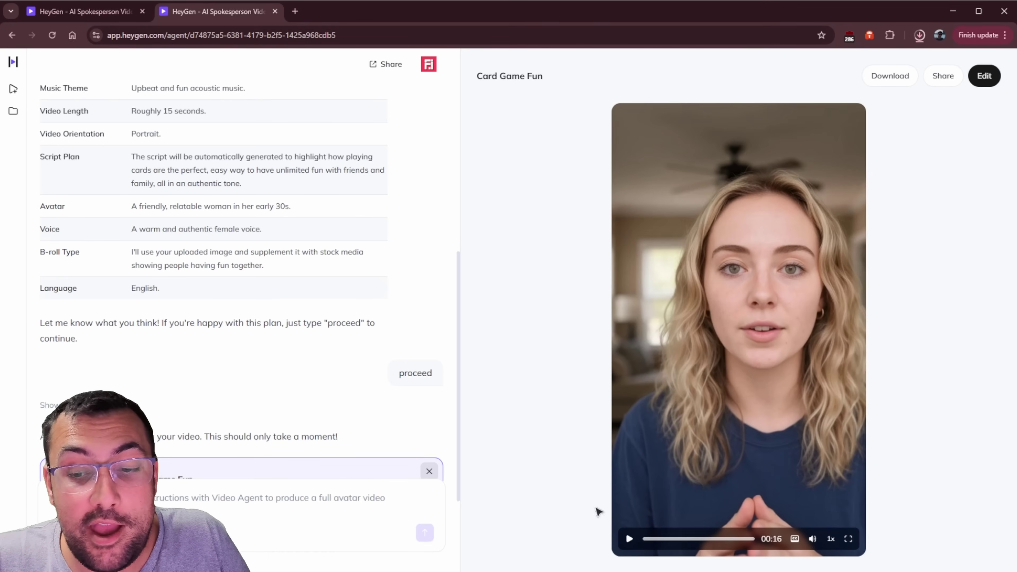
pyautogui.click(647, 538)
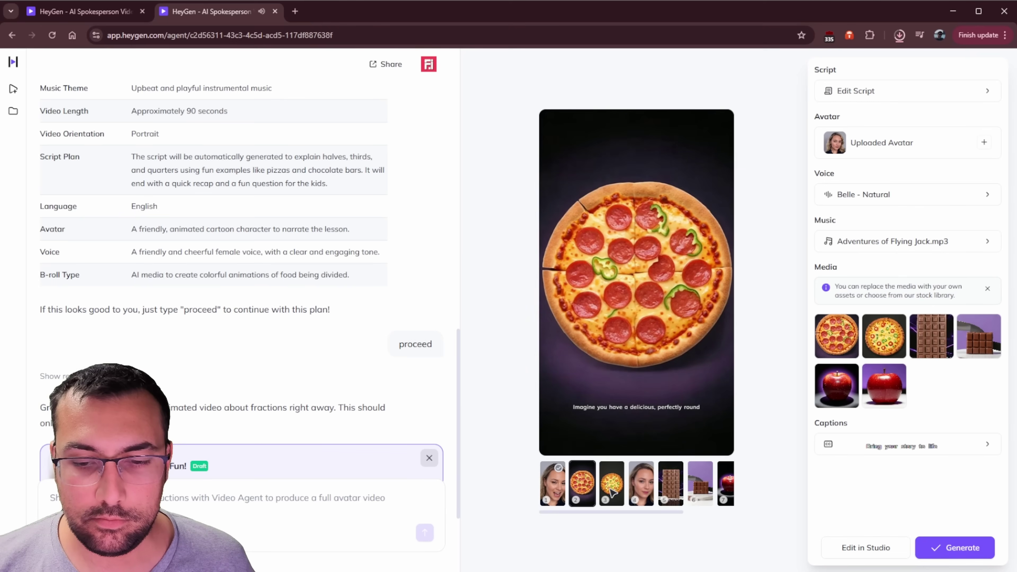
# Preview scene 4 with the avatar, then show the finished MCP Servers: AI's Engine video.
pyautogui.click(631, 485)
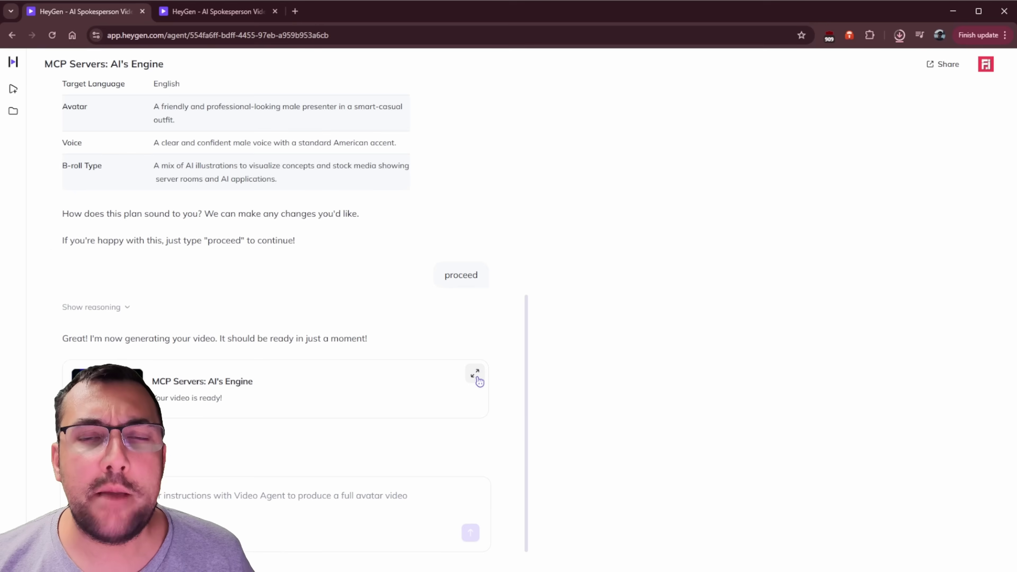
pyautogui.click(476, 375)
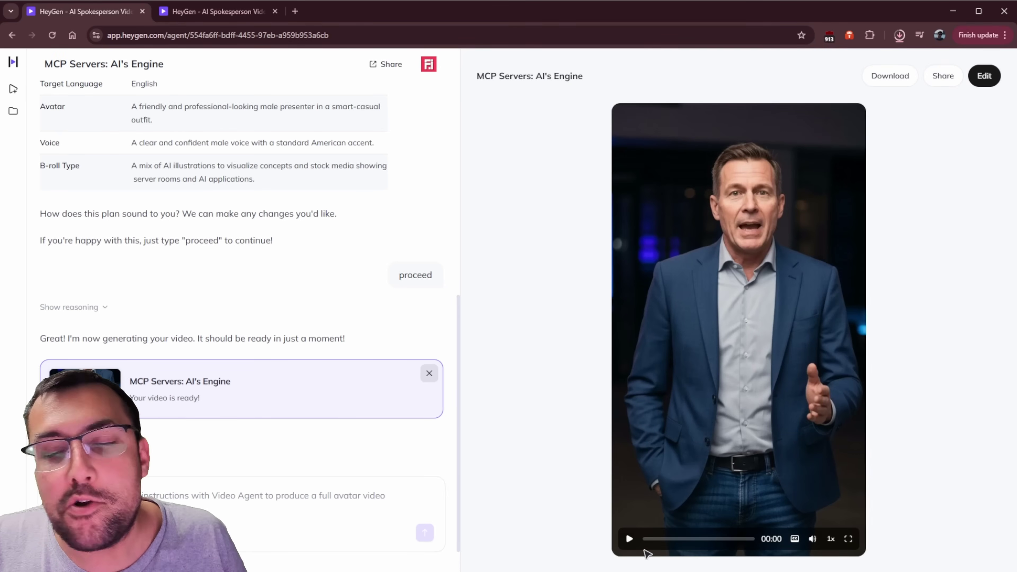
# Play the MCP Servers: AI's Engine video, pausing briefly at 00:03, through to its 00:33 end.
pyautogui.click(629, 538)
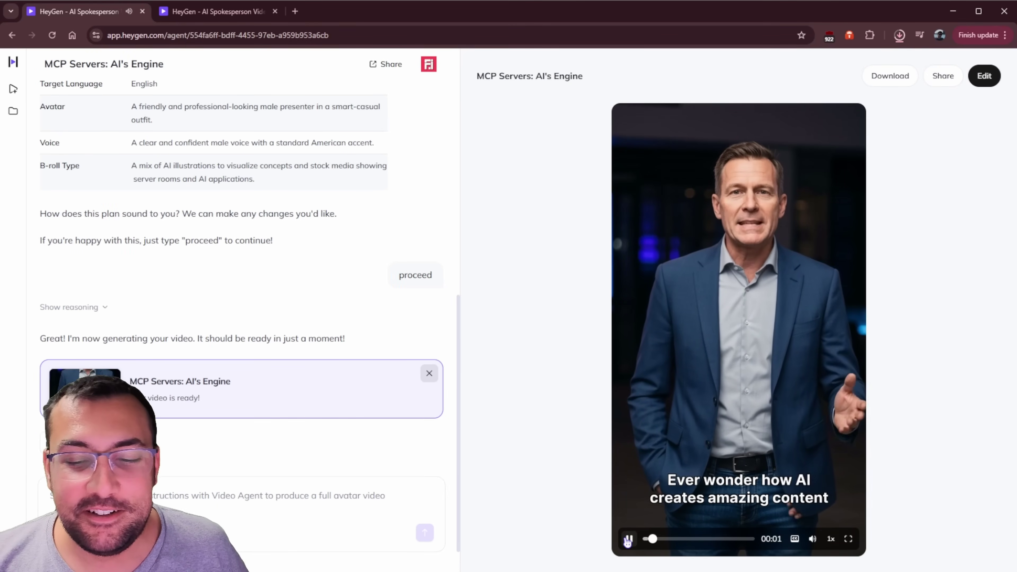
pyautogui.click(628, 540)
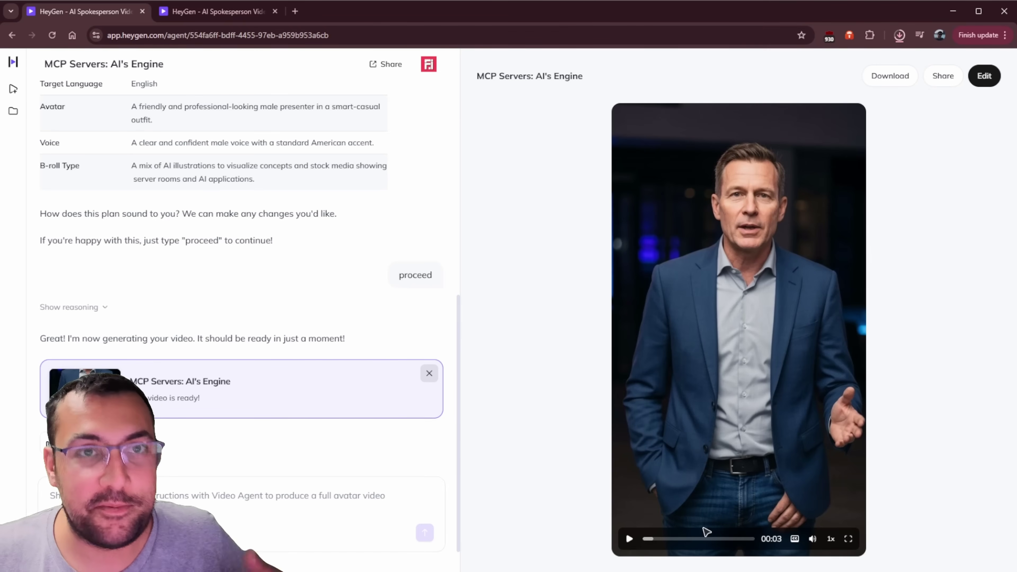
pyautogui.click(629, 539)
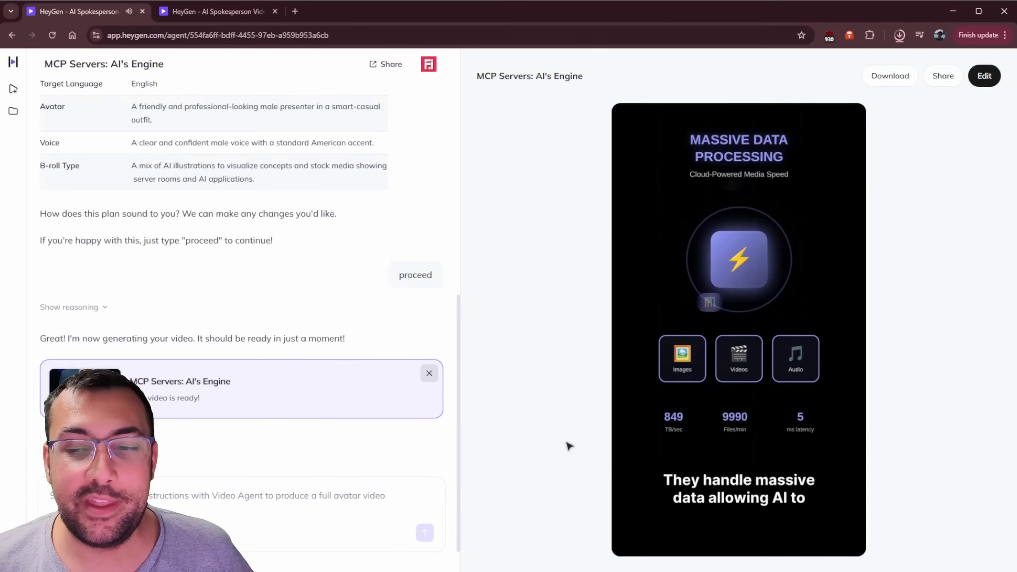
pyautogui.moveTo(628, 540)
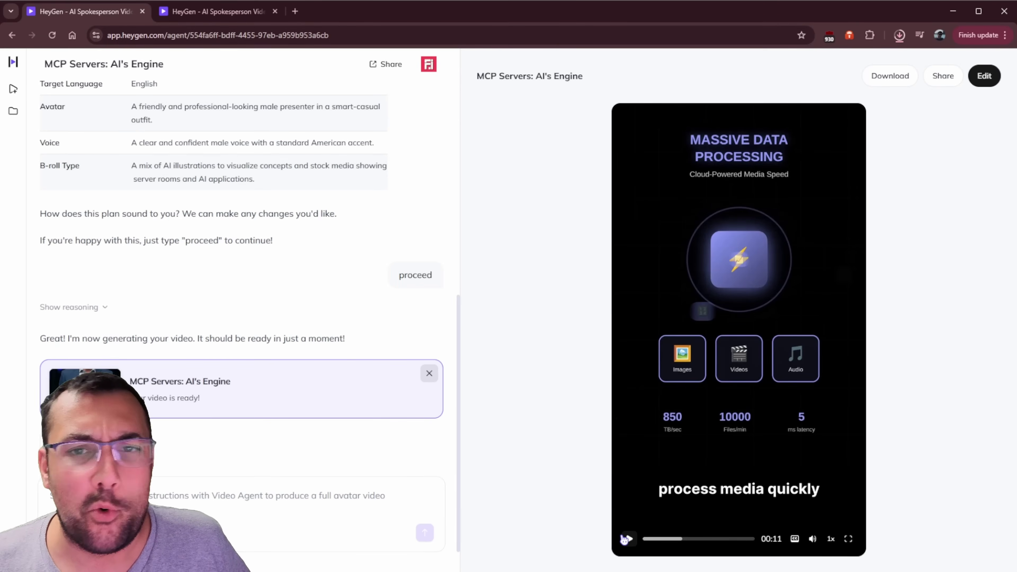
pyautogui.click(625, 539)
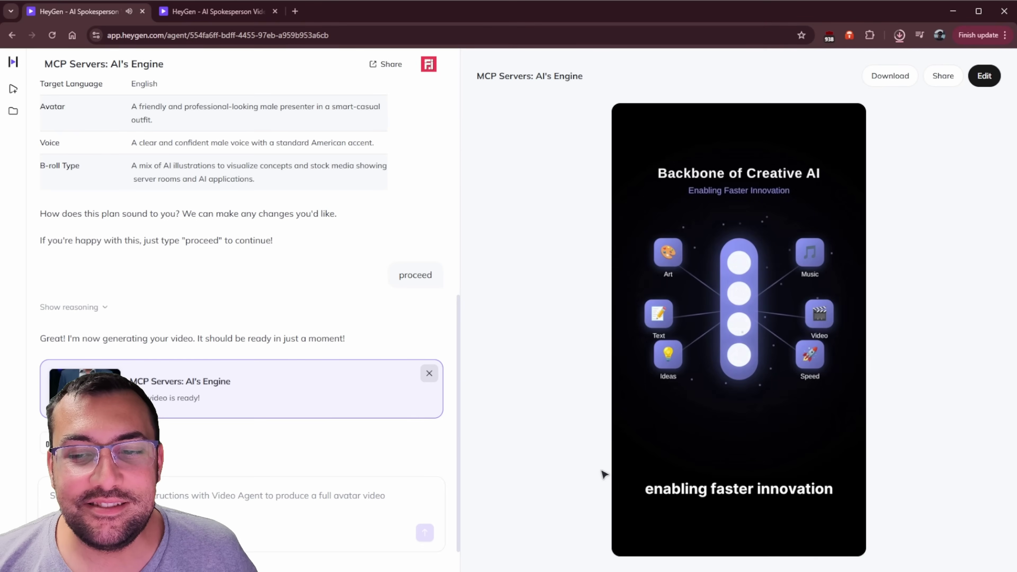
pyautogui.moveTo(647, 524)
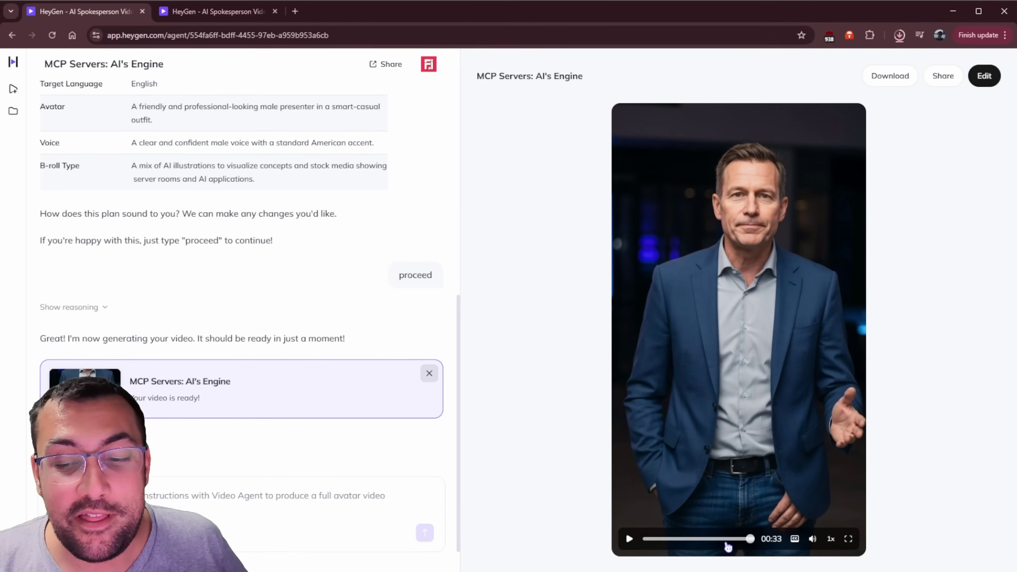
# Give the Fractions Fun draft purple highlighted-word captions and open it in Studio.
pyautogui.click(216, 11)
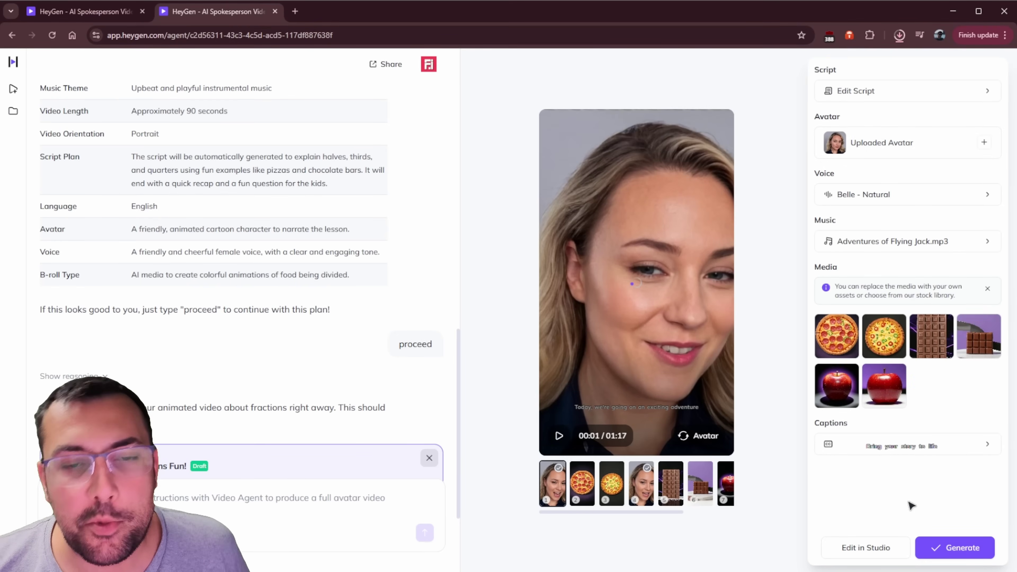
pyautogui.click(908, 446)
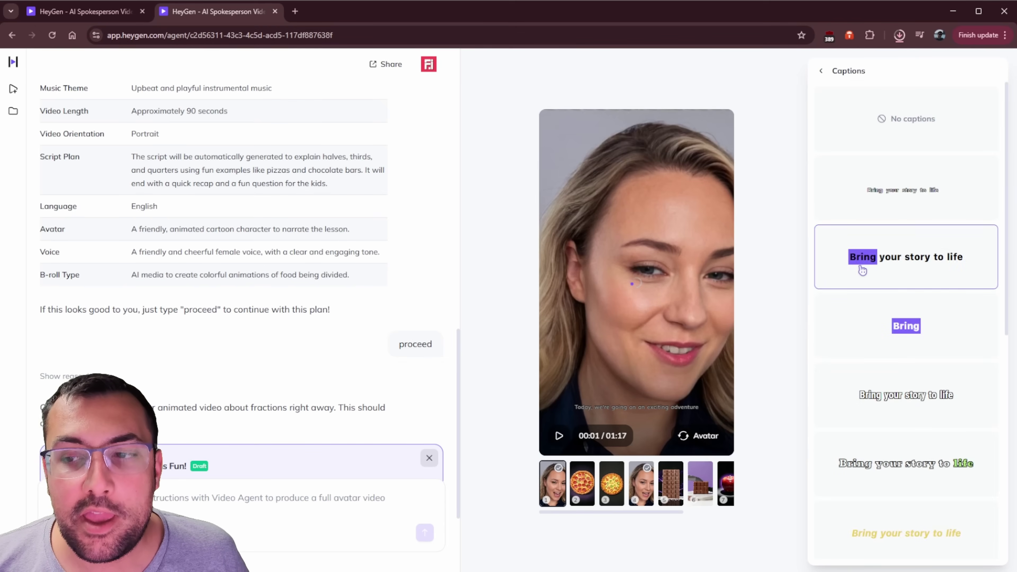
pyautogui.scroll(-8, 923, 313)
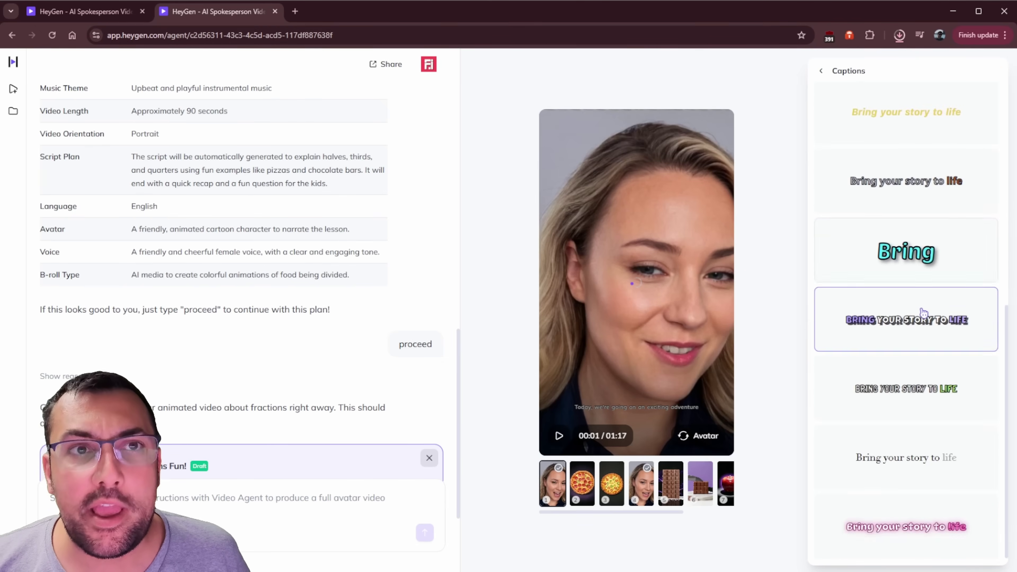
pyautogui.scroll(8, 923, 313)
pyautogui.click(893, 262)
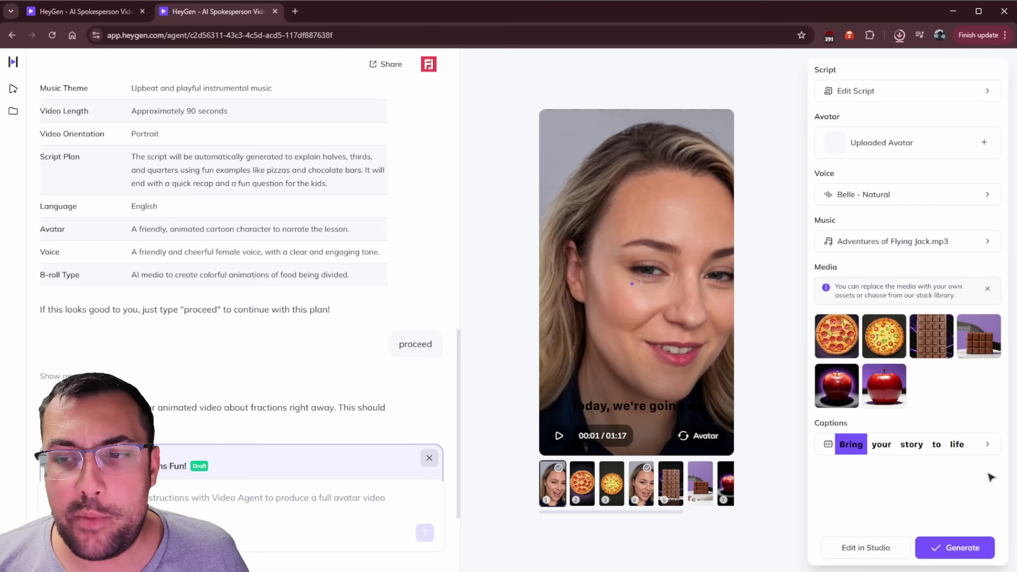
pyautogui.click(881, 552)
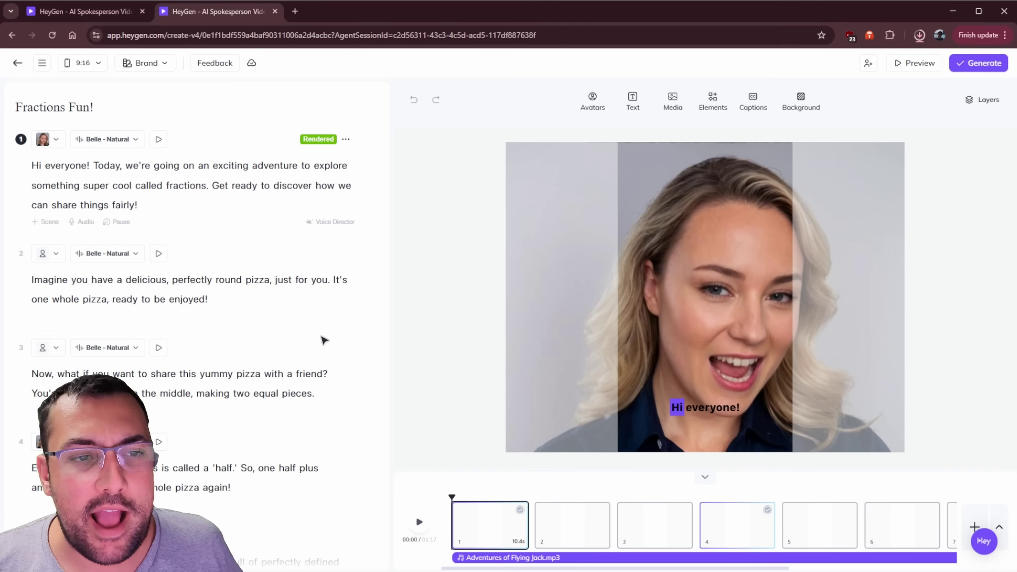
# Shrink the fractions avatar from its corner so it sits above the captions, then deselect it.
pyautogui.click(667, 329)
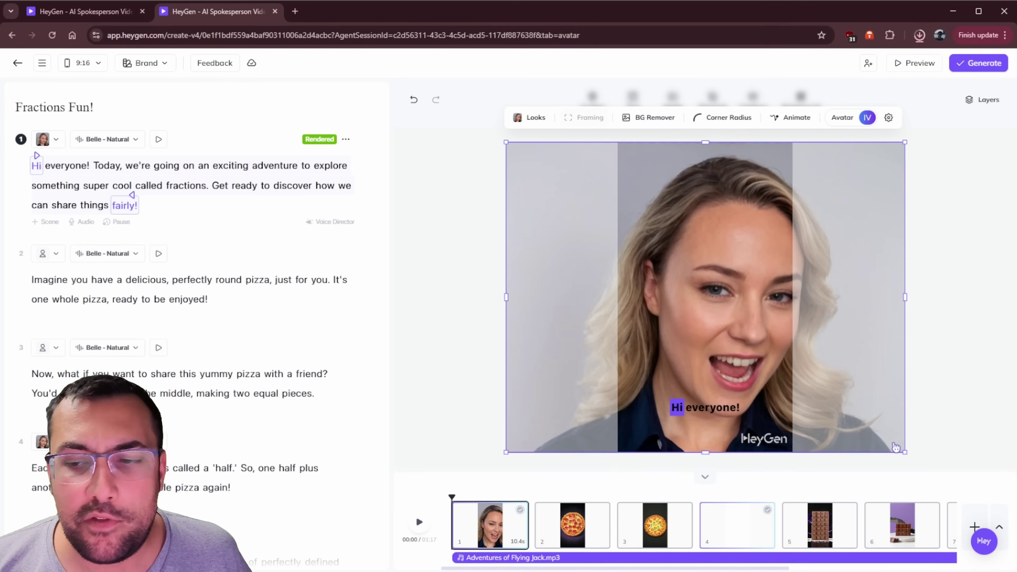
pyautogui.moveTo(906, 454); pyautogui.dragTo(776, 363)
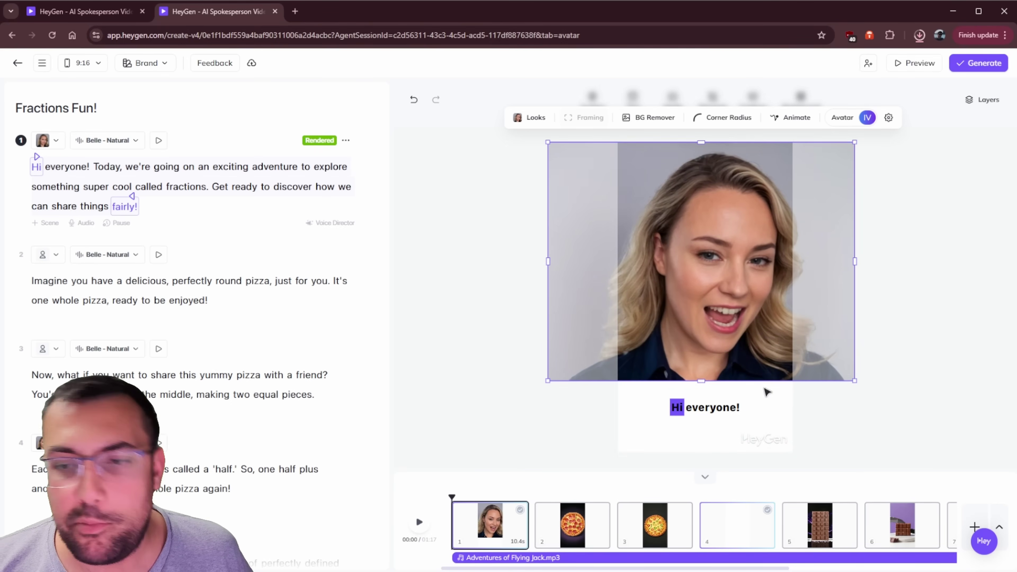
pyautogui.click(421, 530)
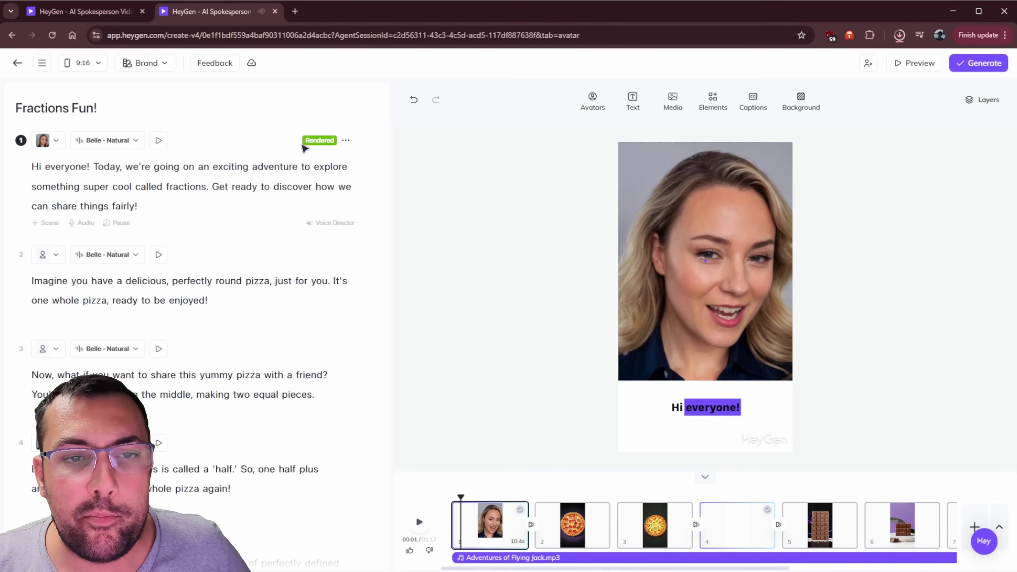
pyautogui.scroll(-10, 272, 314)
pyautogui.scroll(10, 272, 316)
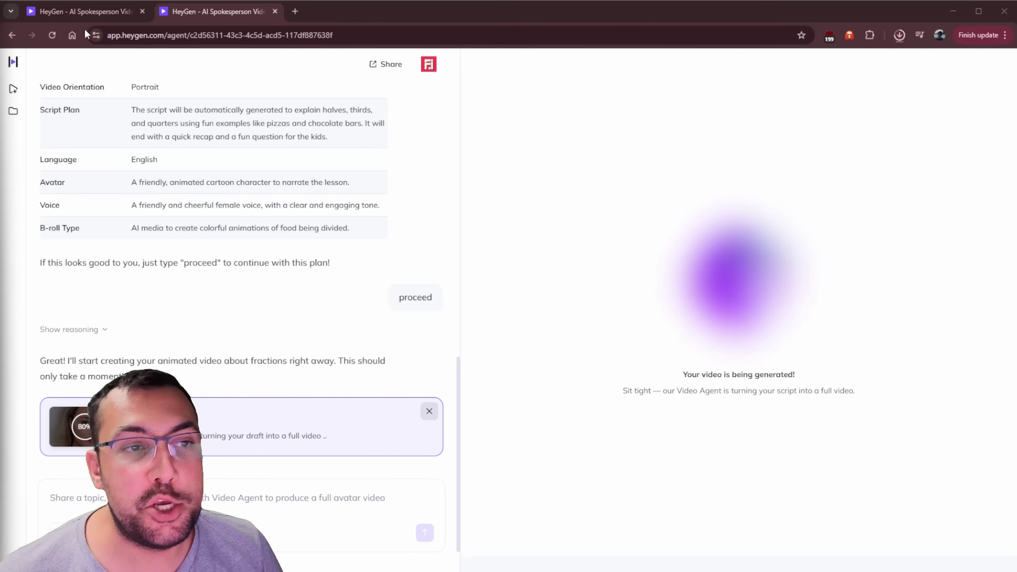
# In the chess chat, highlight the chess prompt and expand the finished Chess Mastery Begins video.
pyautogui.click(82, 11)
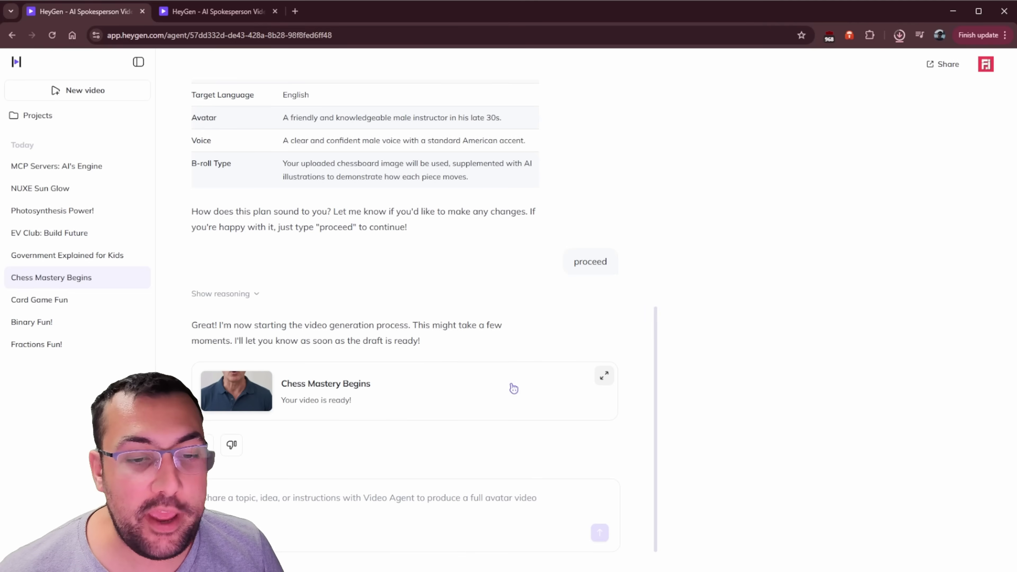
pyautogui.scroll(10, 509, 251)
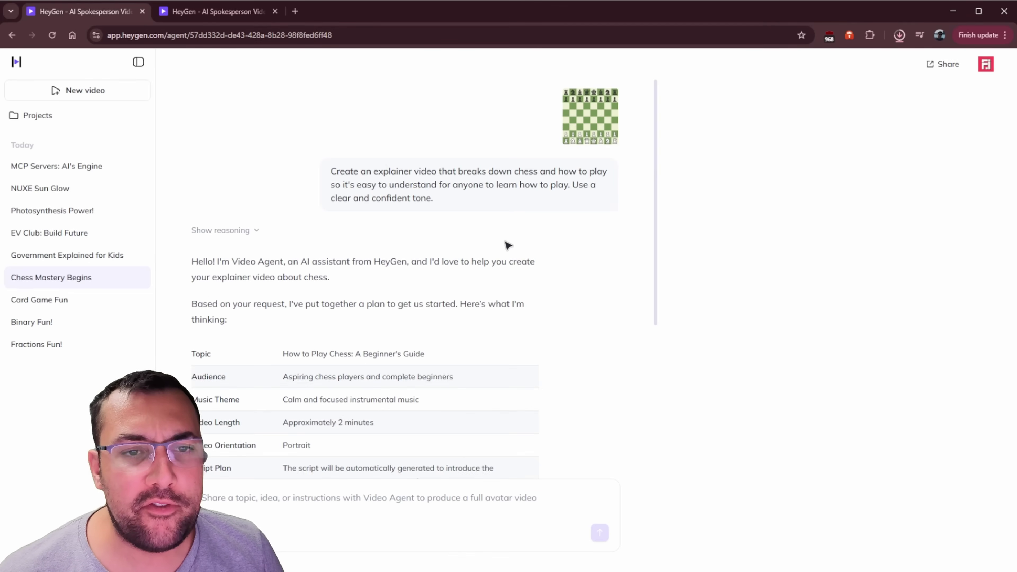
pyautogui.moveTo(341, 171); pyautogui.dragTo(438, 200)
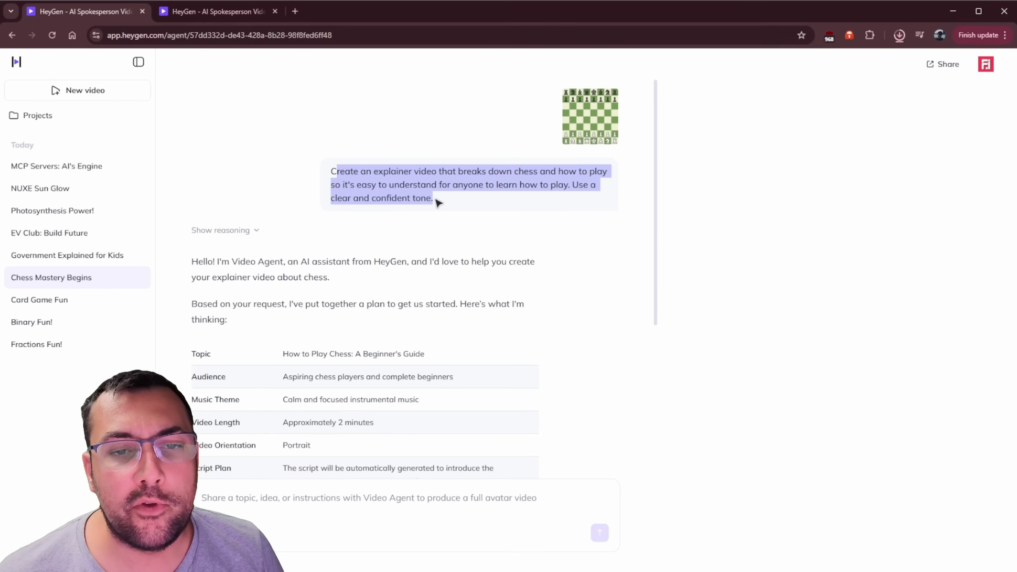
pyautogui.click(438, 202)
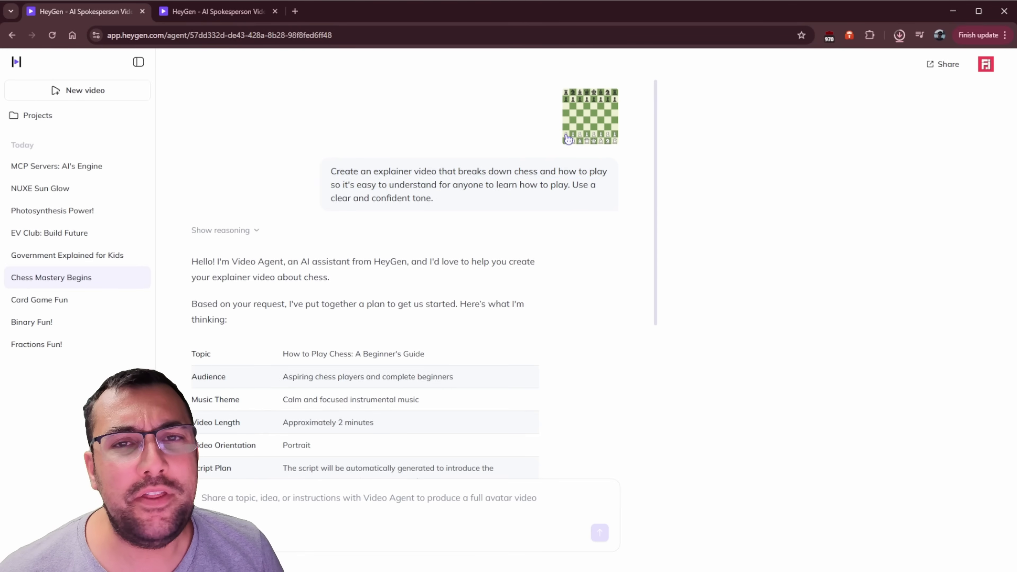
pyautogui.scroll(-10, 520, 327)
pyautogui.click(609, 384)
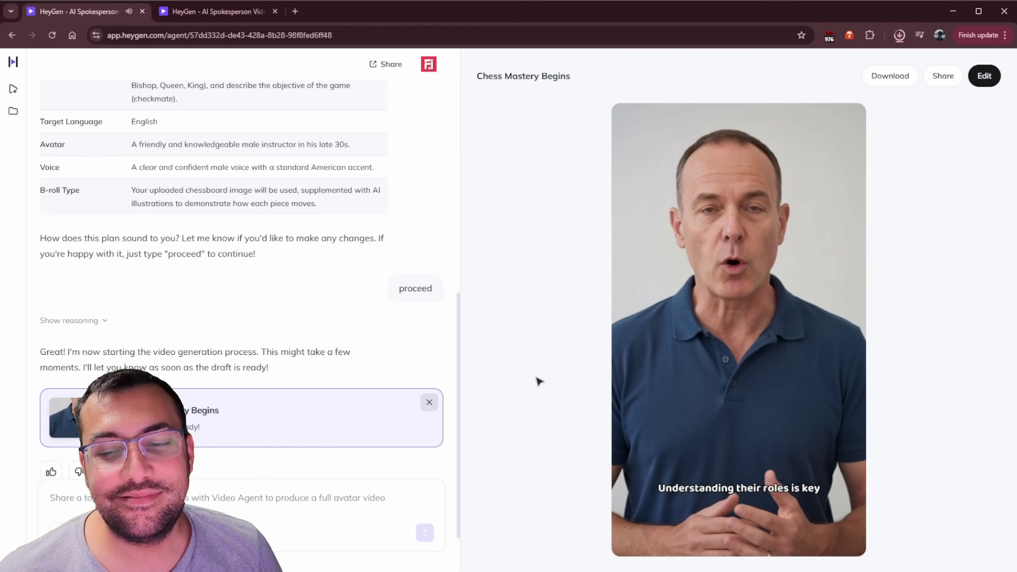
# Pause the Chess Mastery Begins preview, then resume playback.
pyautogui.moveTo(756, 517)
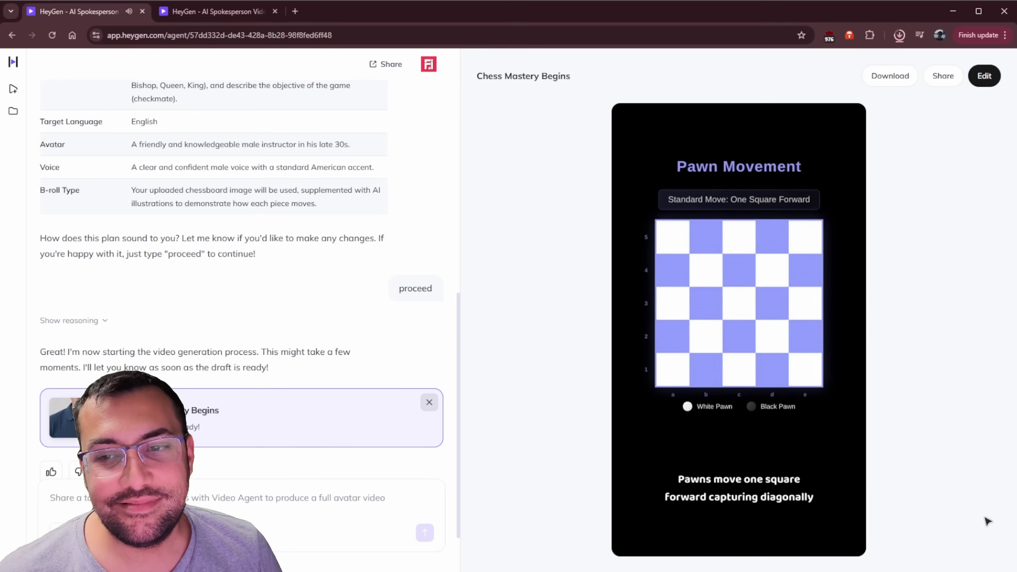
pyautogui.click(802, 463)
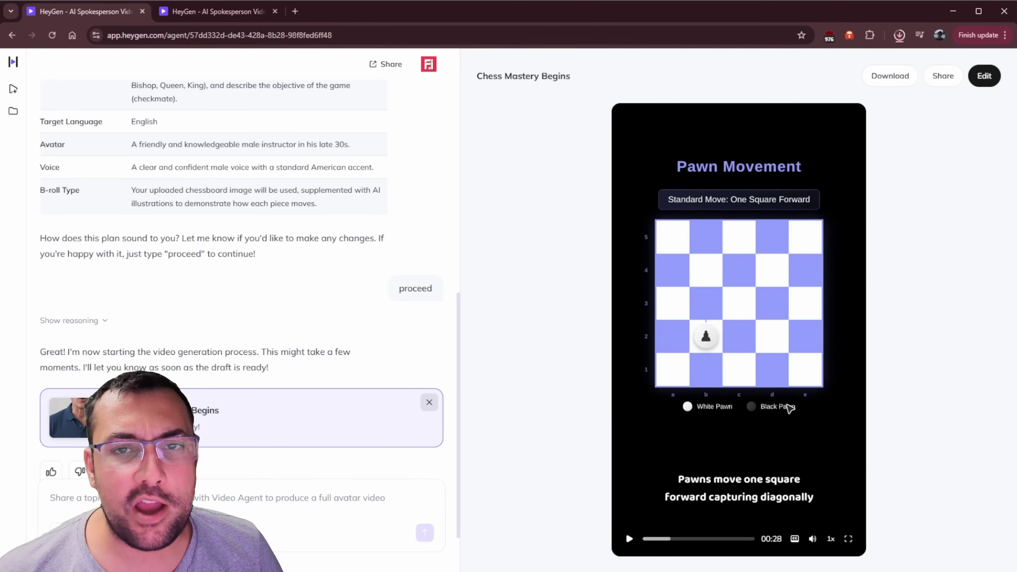
pyautogui.click(814, 424)
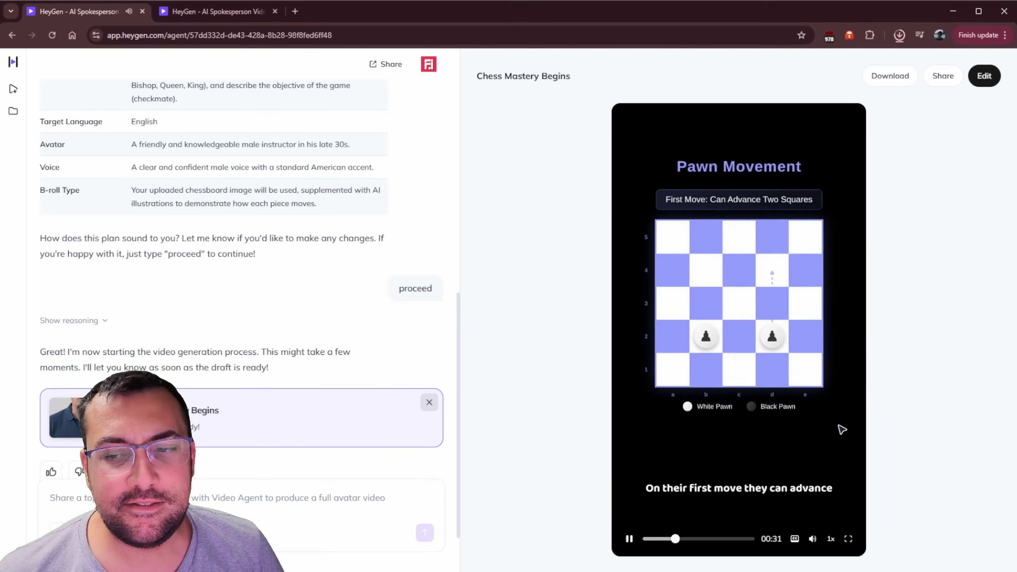
# Skip forward through the chess video past 00:56, the Queen scene and 01:30 toward the end.
pyautogui.click(685, 539)
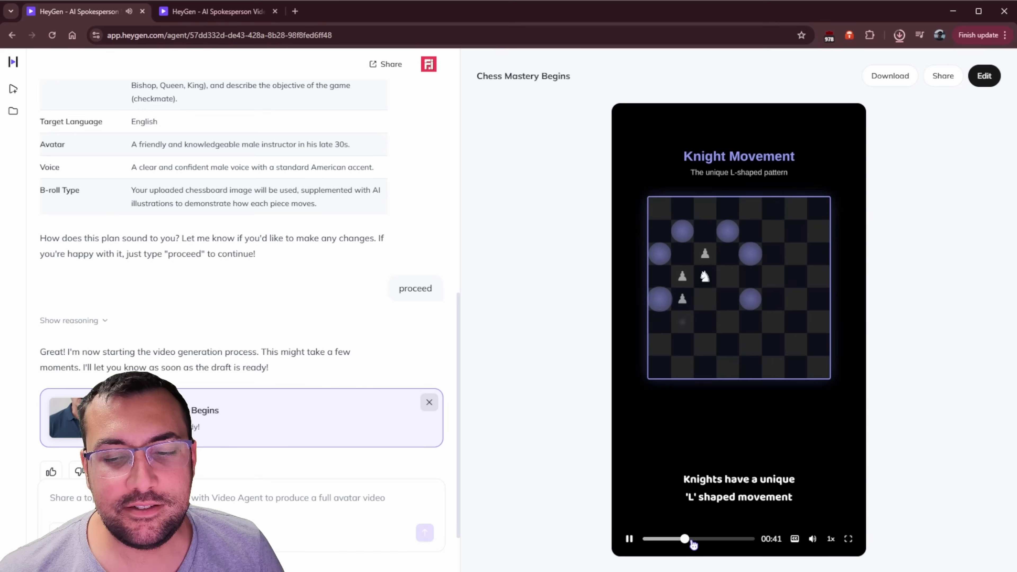
pyautogui.click(699, 539)
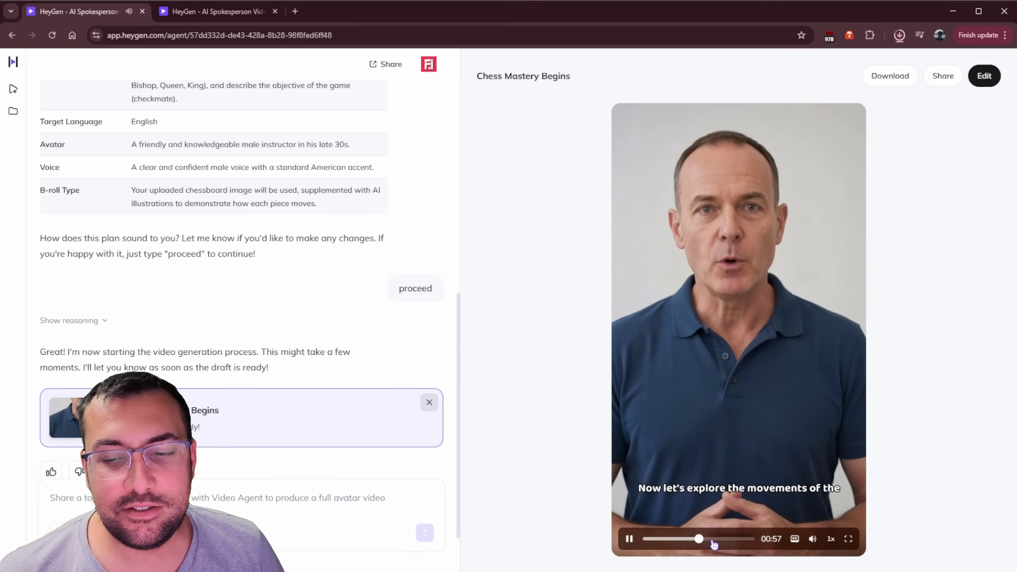
pyautogui.click(712, 538)
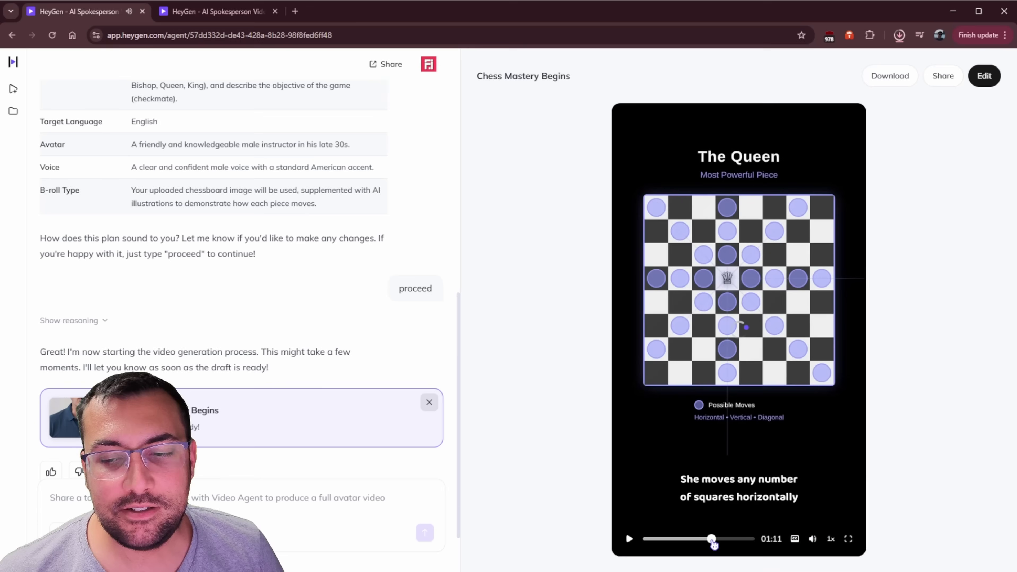
pyautogui.click(729, 539)
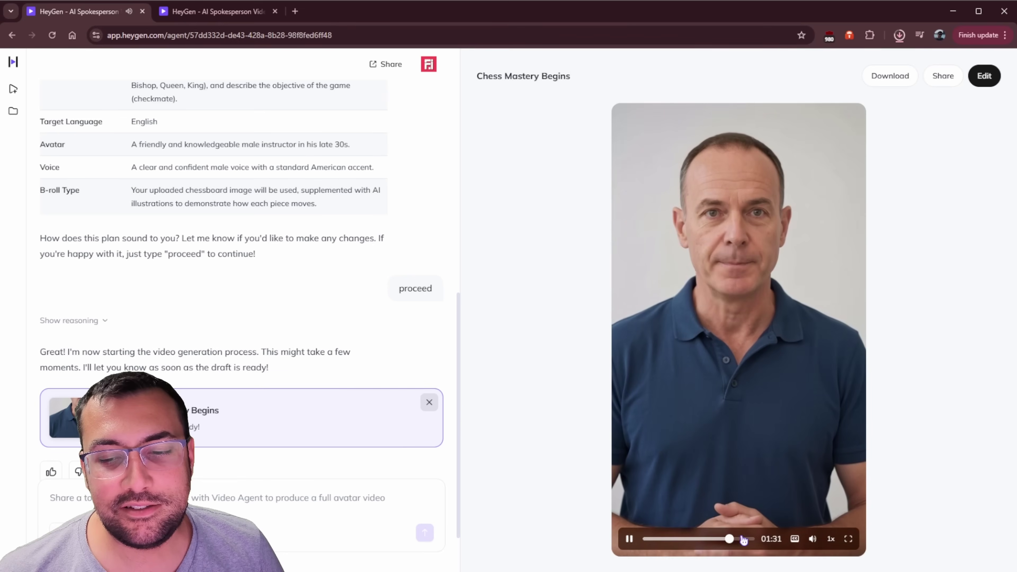
pyautogui.click(742, 538)
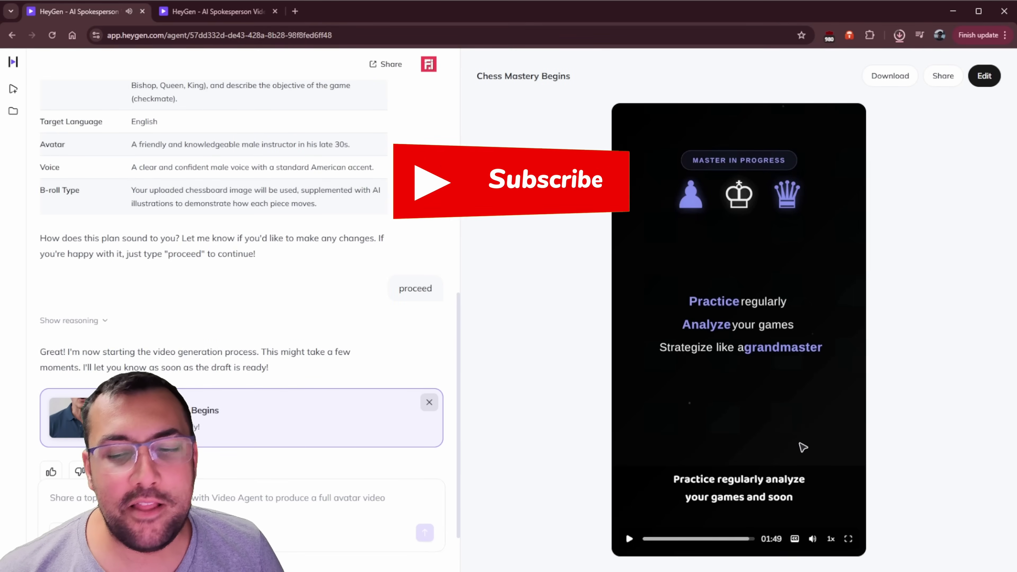
# Jump back through the Rook and chessboard scenes to about 00:25, then exit full screen.
pyautogui.click(700, 539)
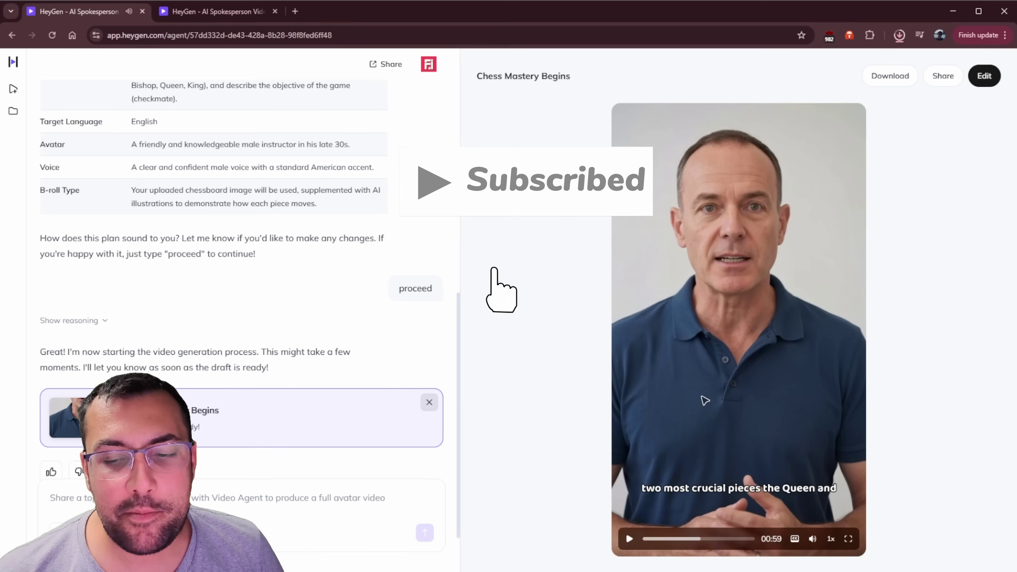
pyautogui.click(680, 538)
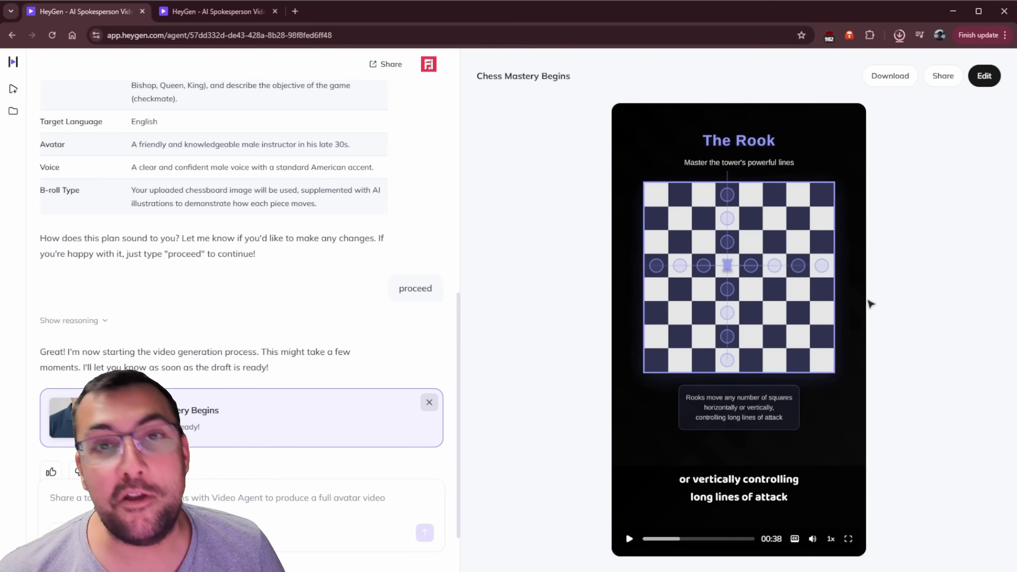
pyautogui.click(655, 538)
pyautogui.click(658, 538)
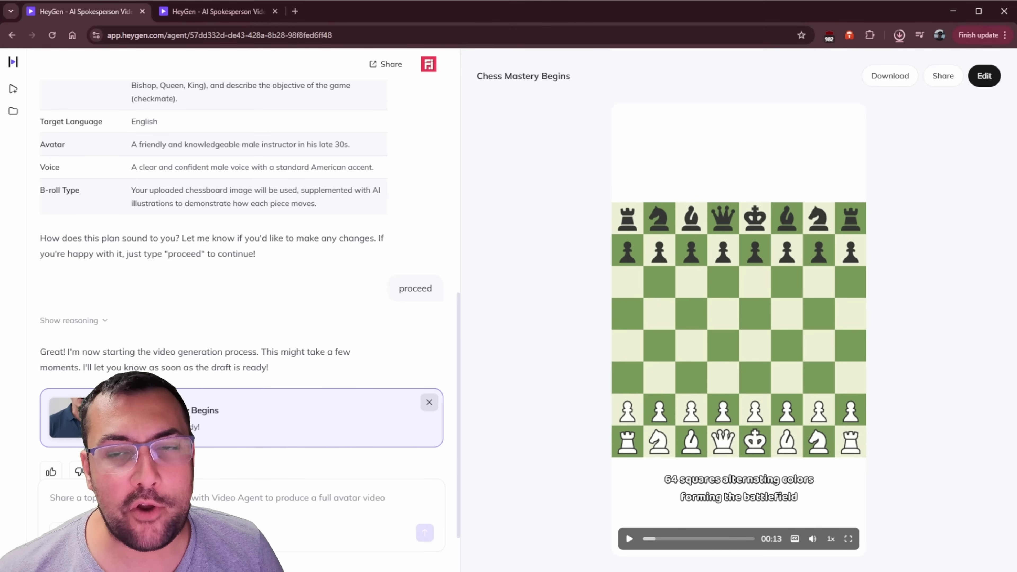
pyautogui.click(672, 538)
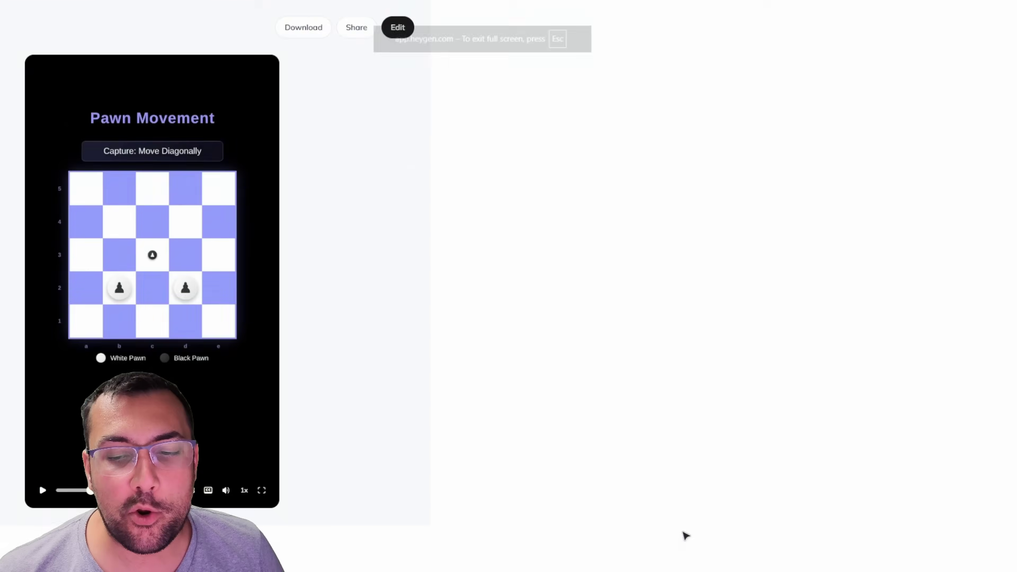
pyautogui.press('Escape')
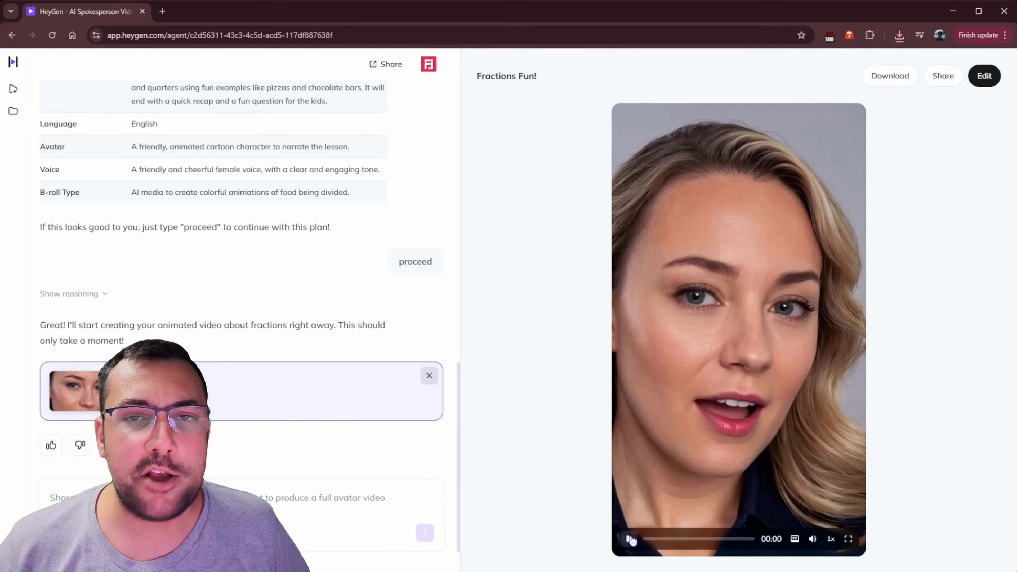
# Play the Fractions Fun! video, resuming after a pause, into the chocolate-bar scene.
pyautogui.click(631, 539)
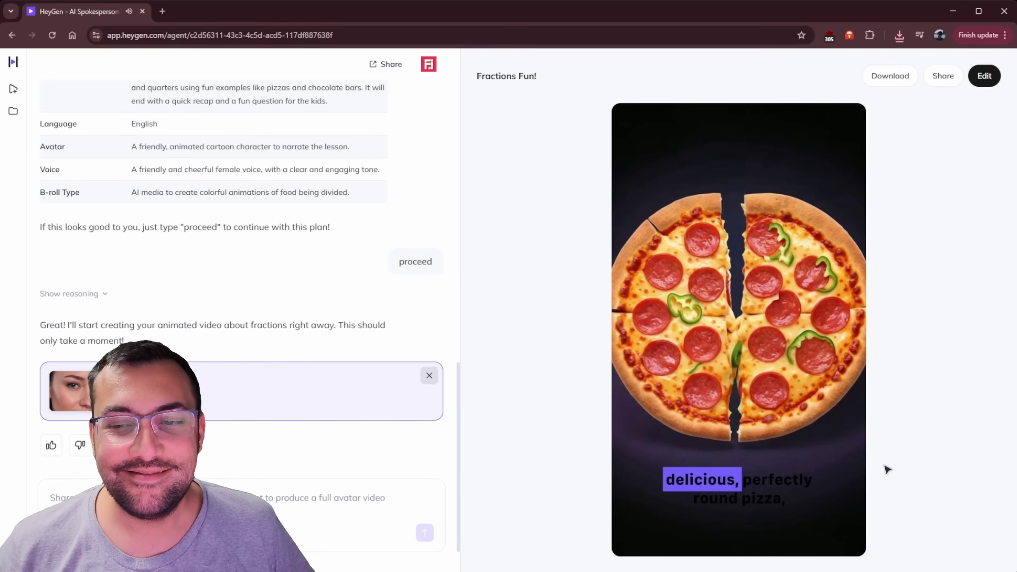
pyautogui.moveTo(637, 543)
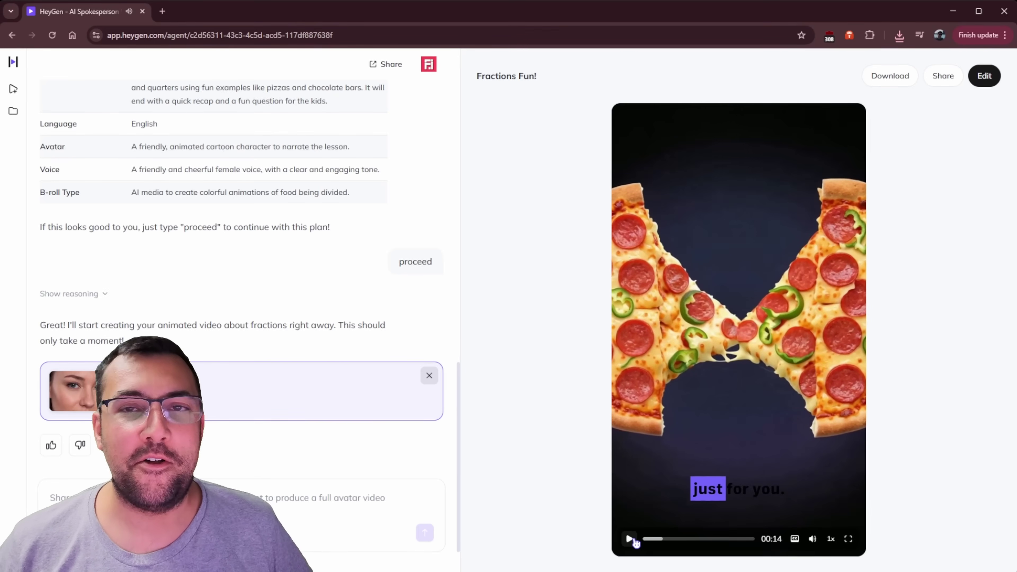
pyautogui.click(636, 542)
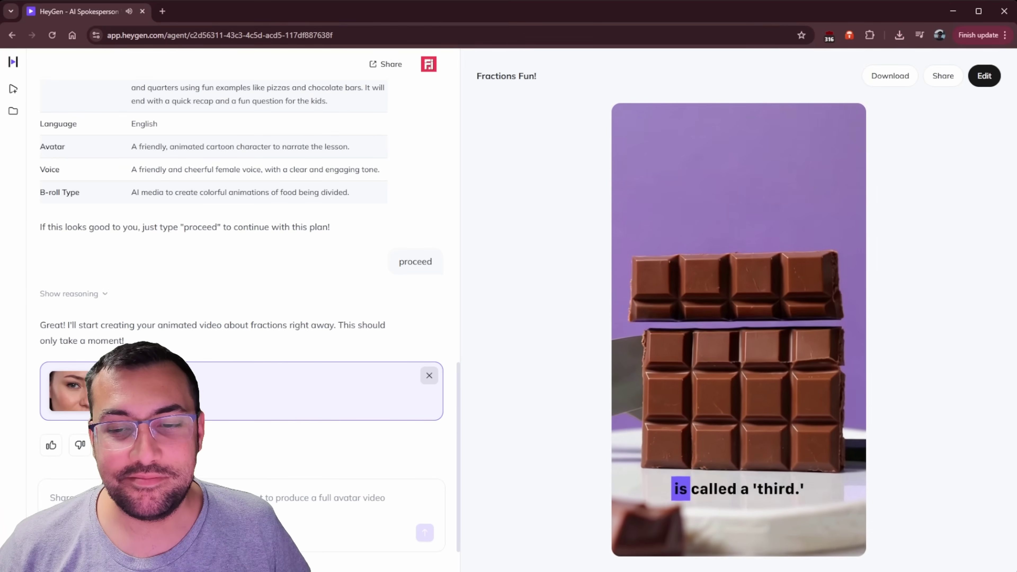
# Resume the Fractions Fun! video from 00:44.
pyautogui.moveTo(631, 544)
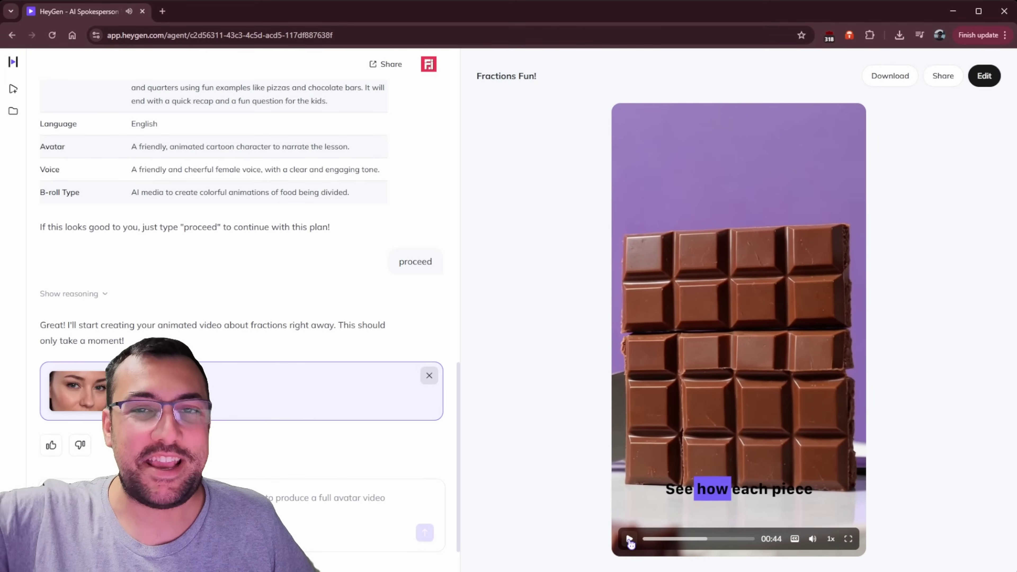
pyautogui.click(630, 541)
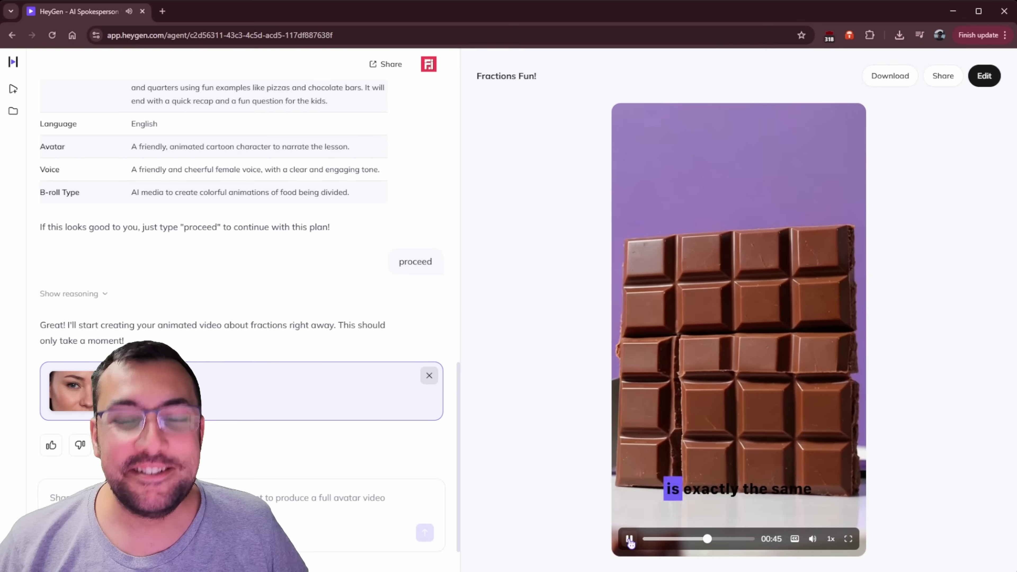